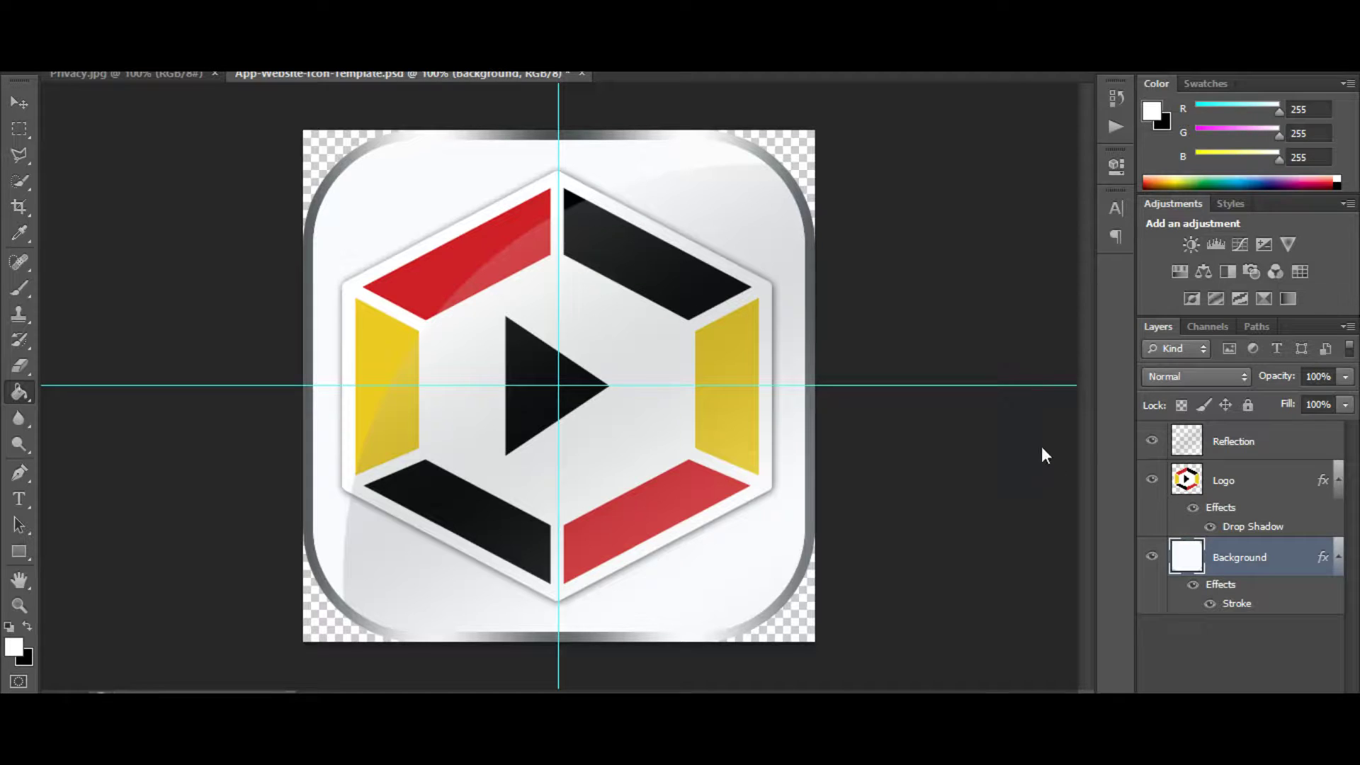
- Hide the Reflection gloss layer, toggling the Background layer off and back on to compare
{"action": "left_click", "coordinate": [1153, 561]}
{"action": "left_click", "coordinate": [1152, 441]}
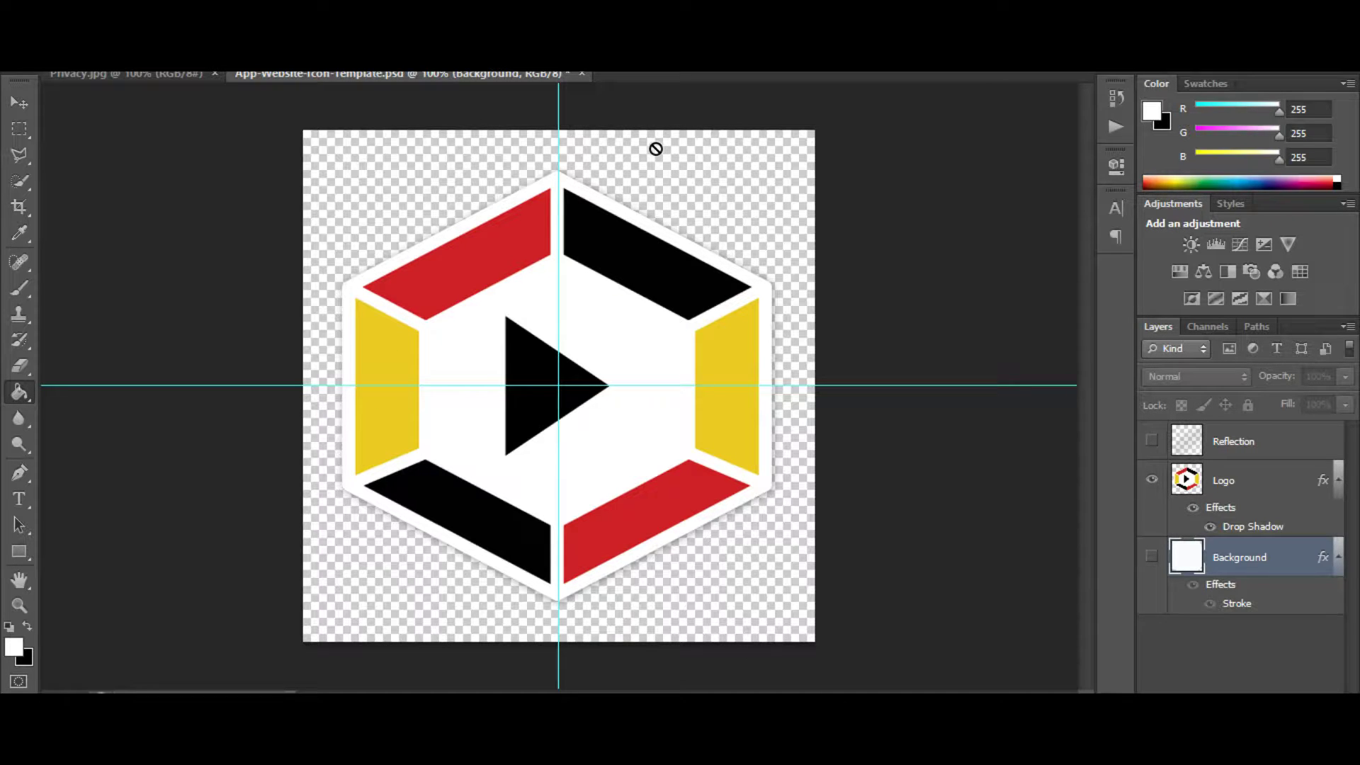
{"action": "left_click", "coordinate": [1152, 560]}
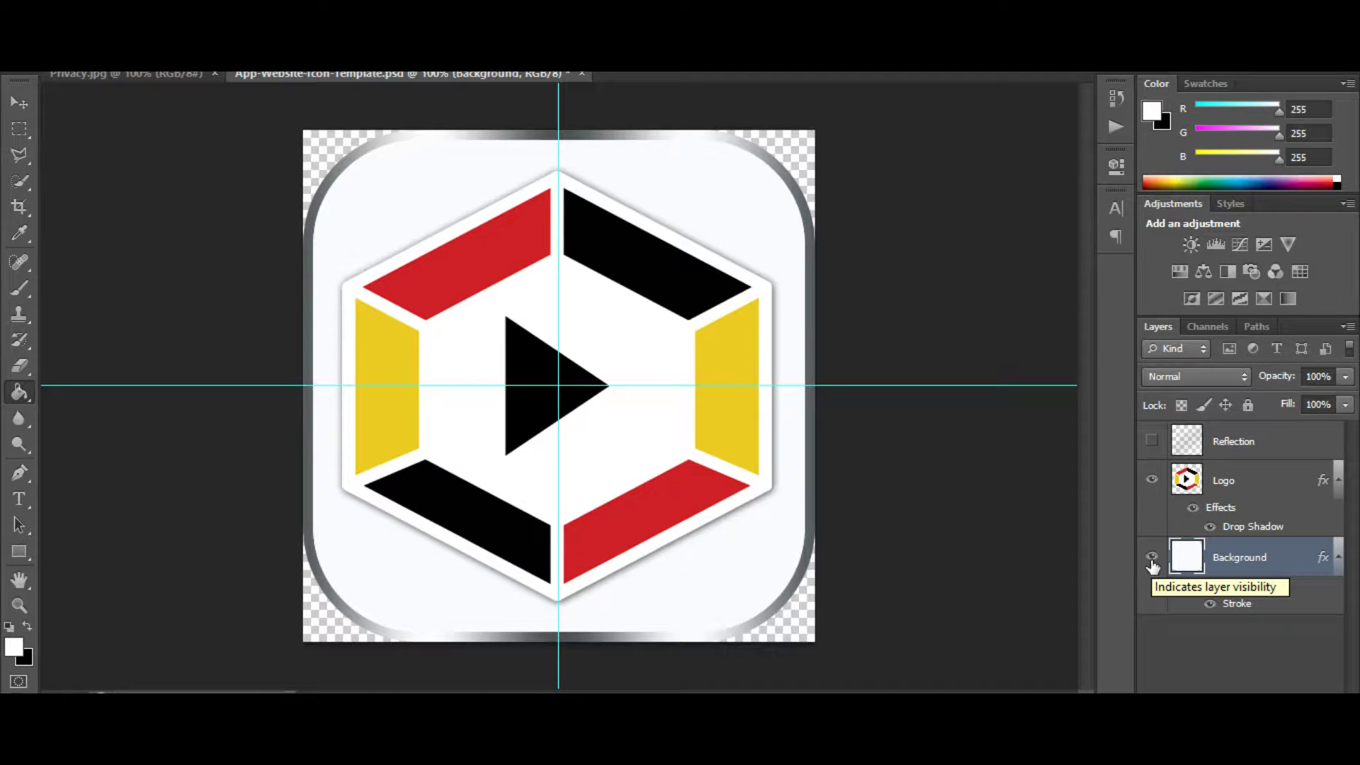
{"action": "left_click", "coordinate": [1152, 561]}
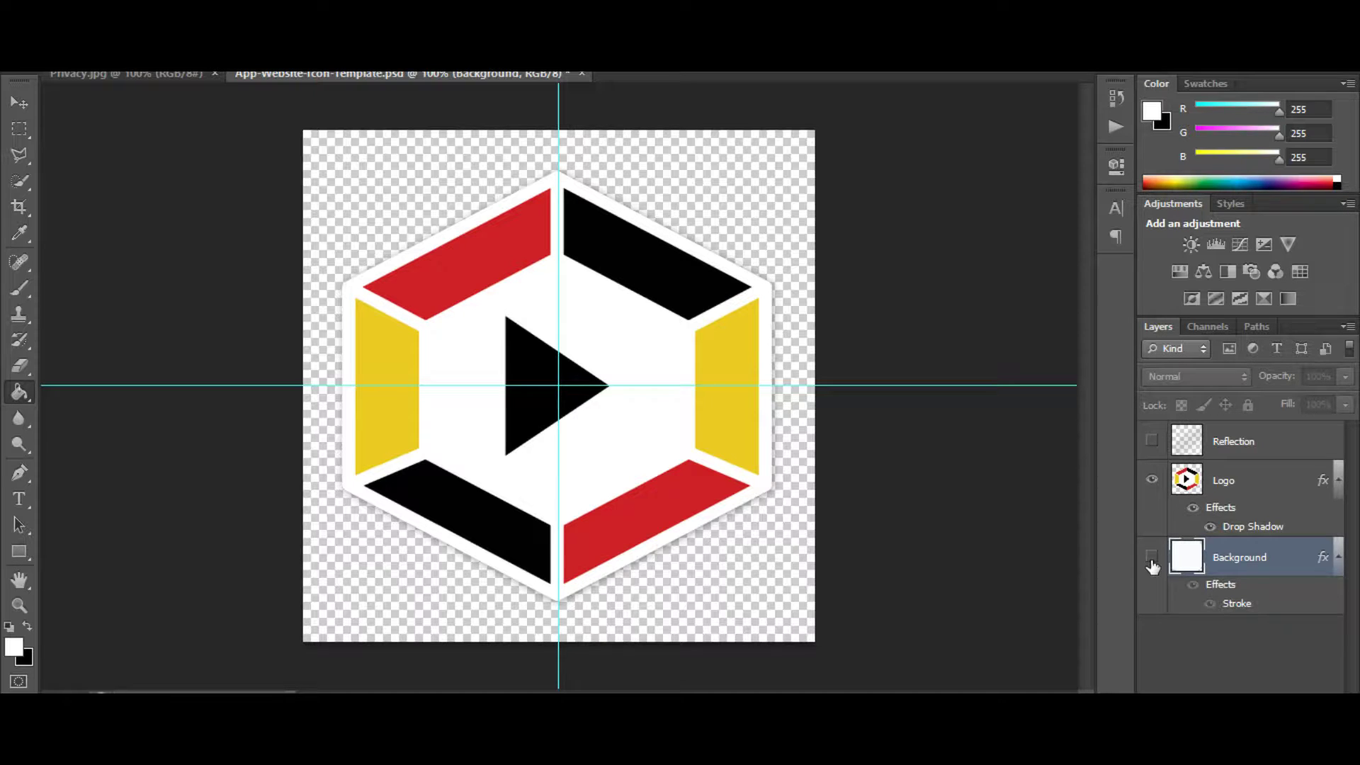
{"action": "left_click", "coordinate": [1151, 560]}
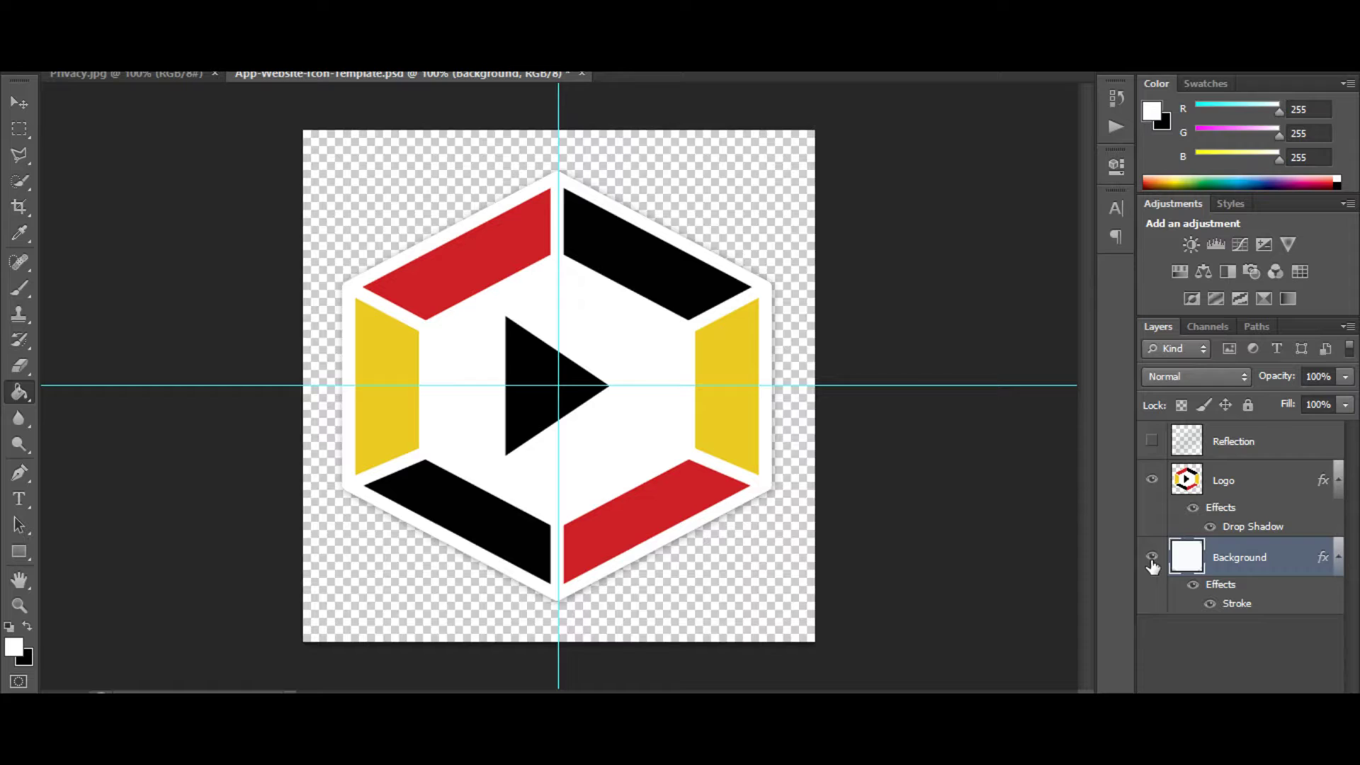
- Hide the Logo layer and add a new text layer reading 'Logo', with its text selected
{"action": "left_click", "coordinate": [1152, 480]}
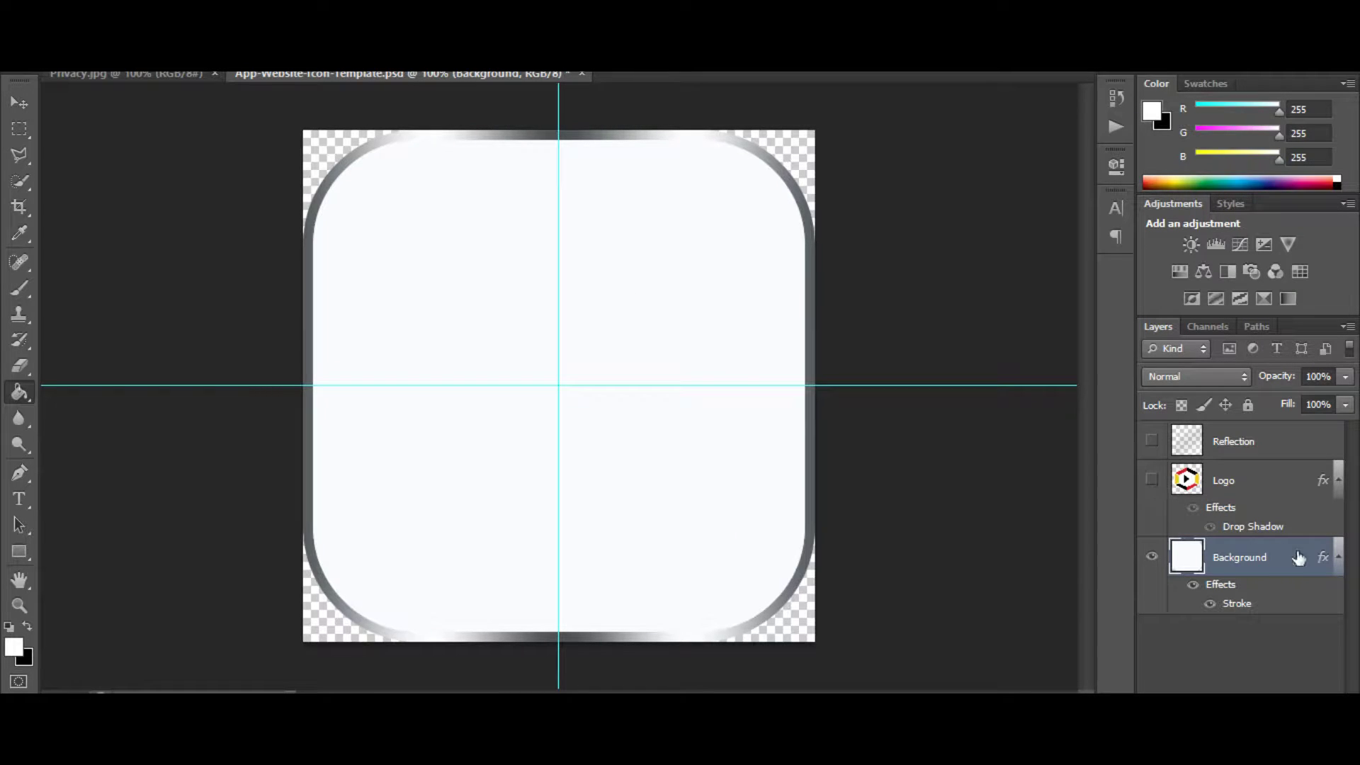
{"action": "left_click", "coordinate": [18, 500]}
{"action": "left_click", "coordinate": [492, 389]}
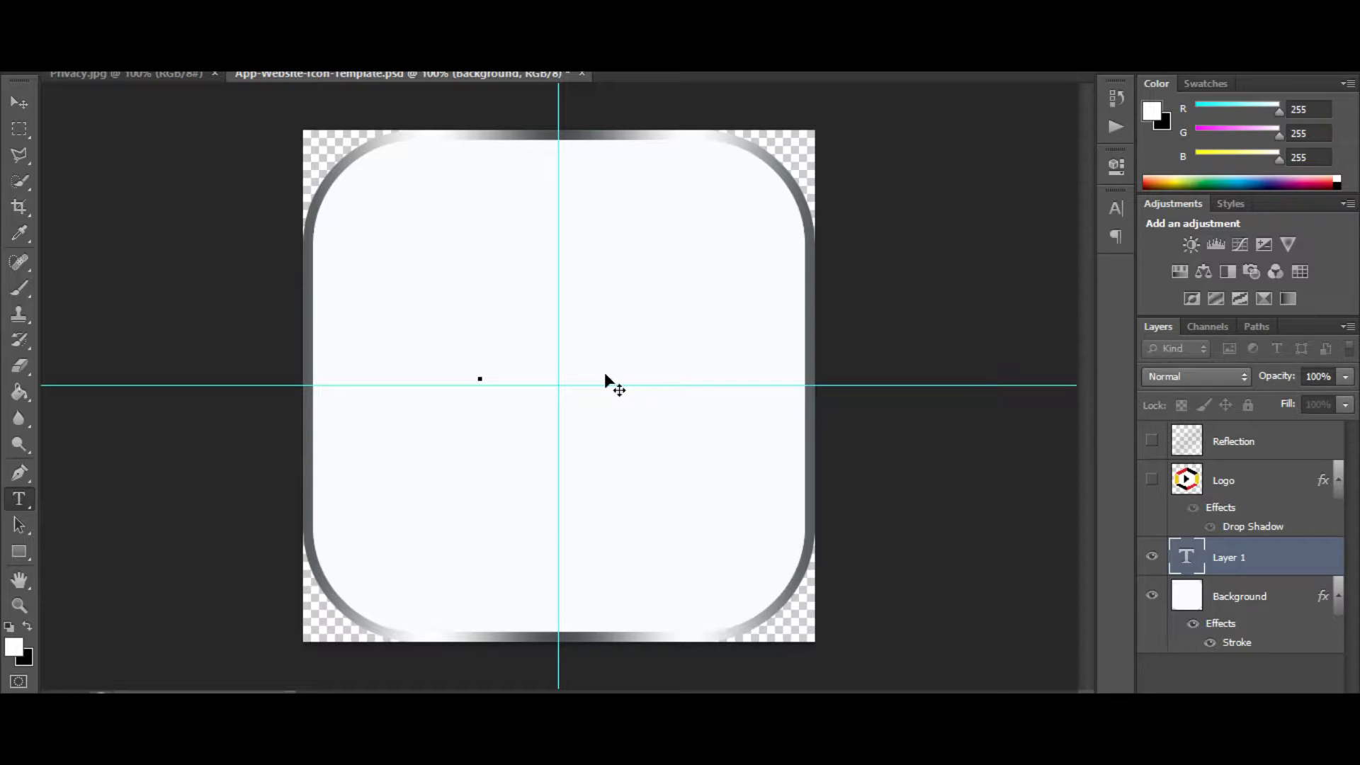
{"action": "type", "text": "Logo"}
{"action": "left_click_drag", "start_coordinate": [505, 376], "coordinate": [383, 376]}
- Make the selected text black and set its size to 72 pt
{"action": "left_click_drag", "start_coordinate": [470, 304], "coordinate": [172, 516]}
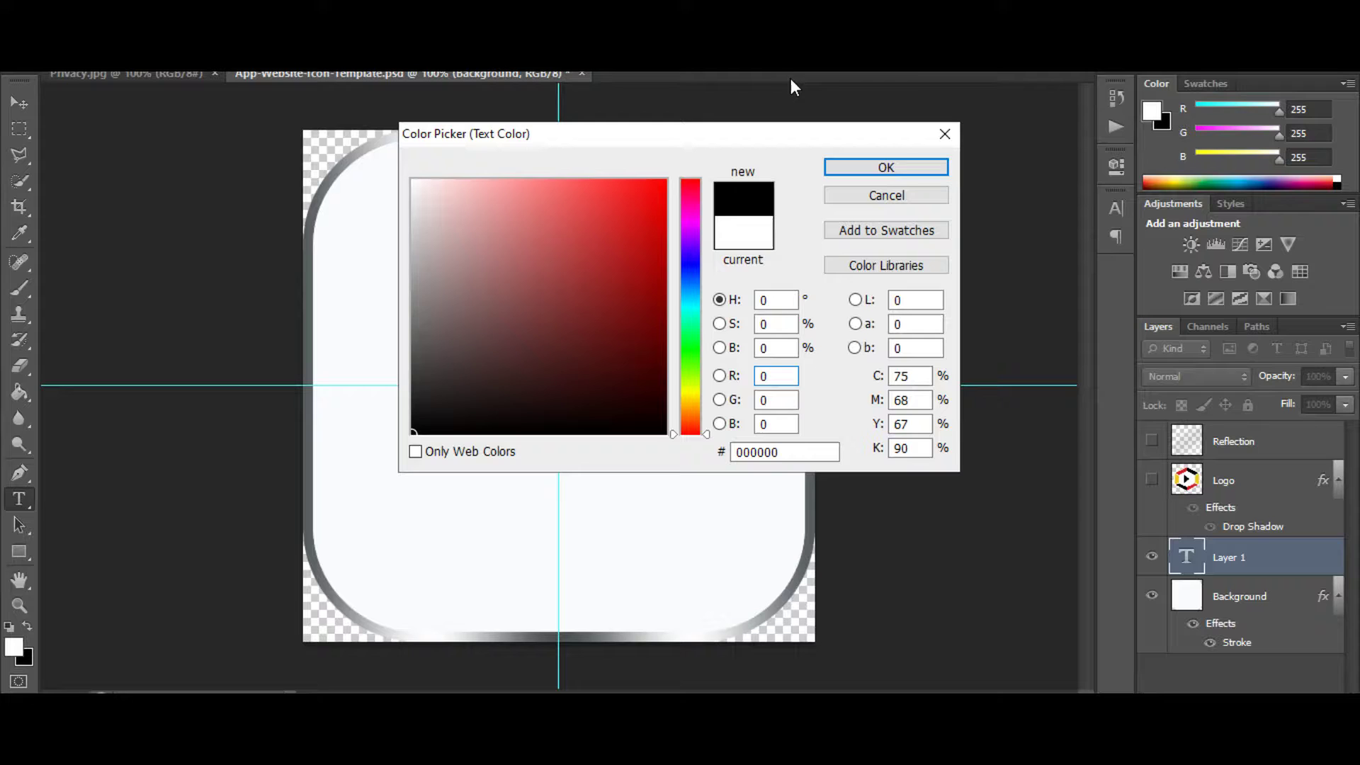
{"action": "left_click", "coordinate": [891, 167]}
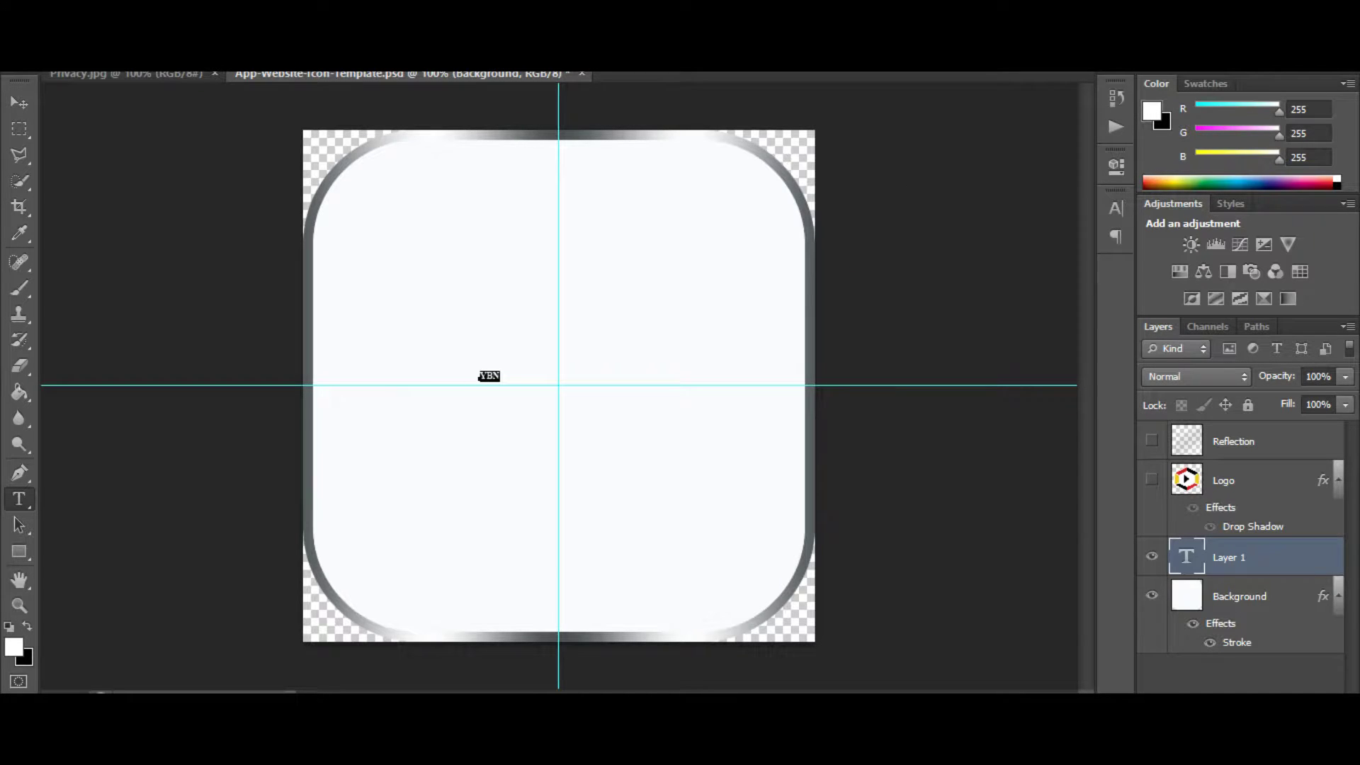
{"action": "left_click", "coordinate": [411, 71]}
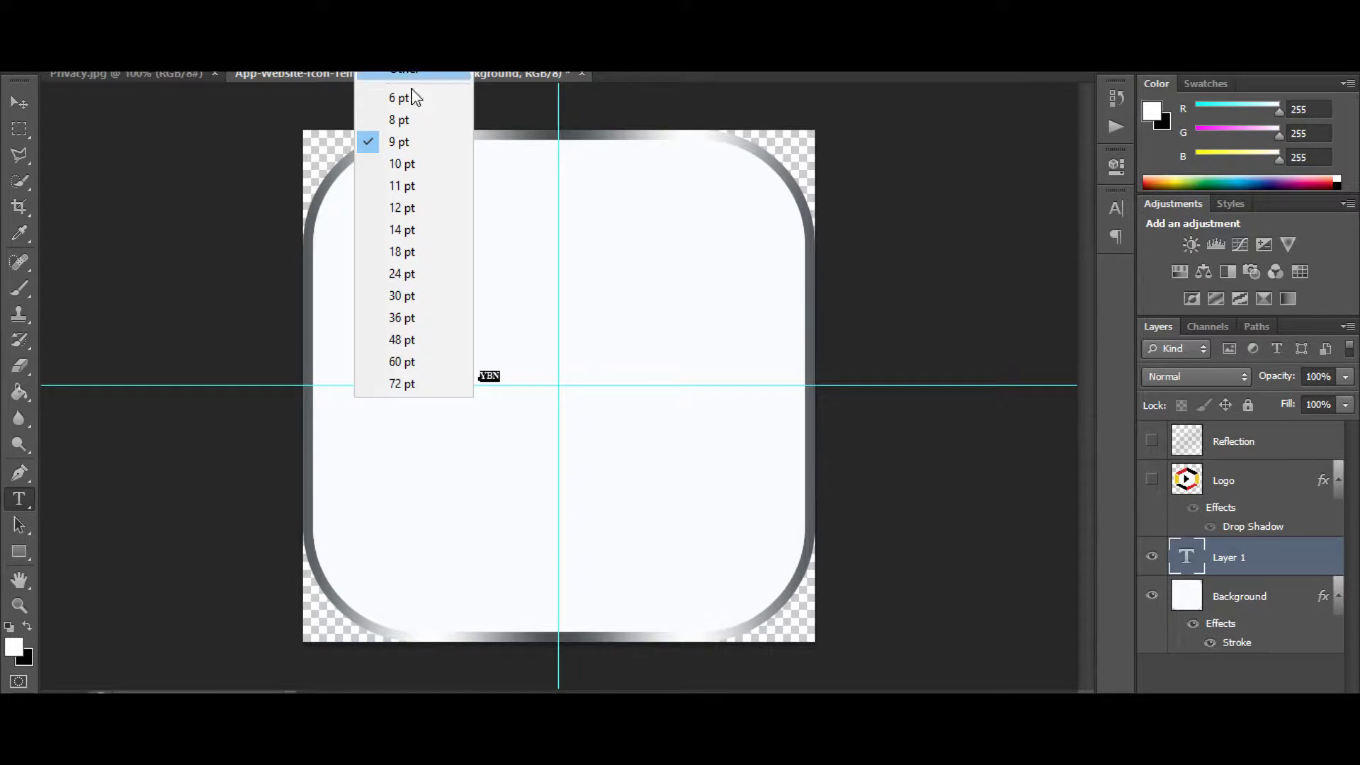
{"action": "left_click", "coordinate": [415, 392]}
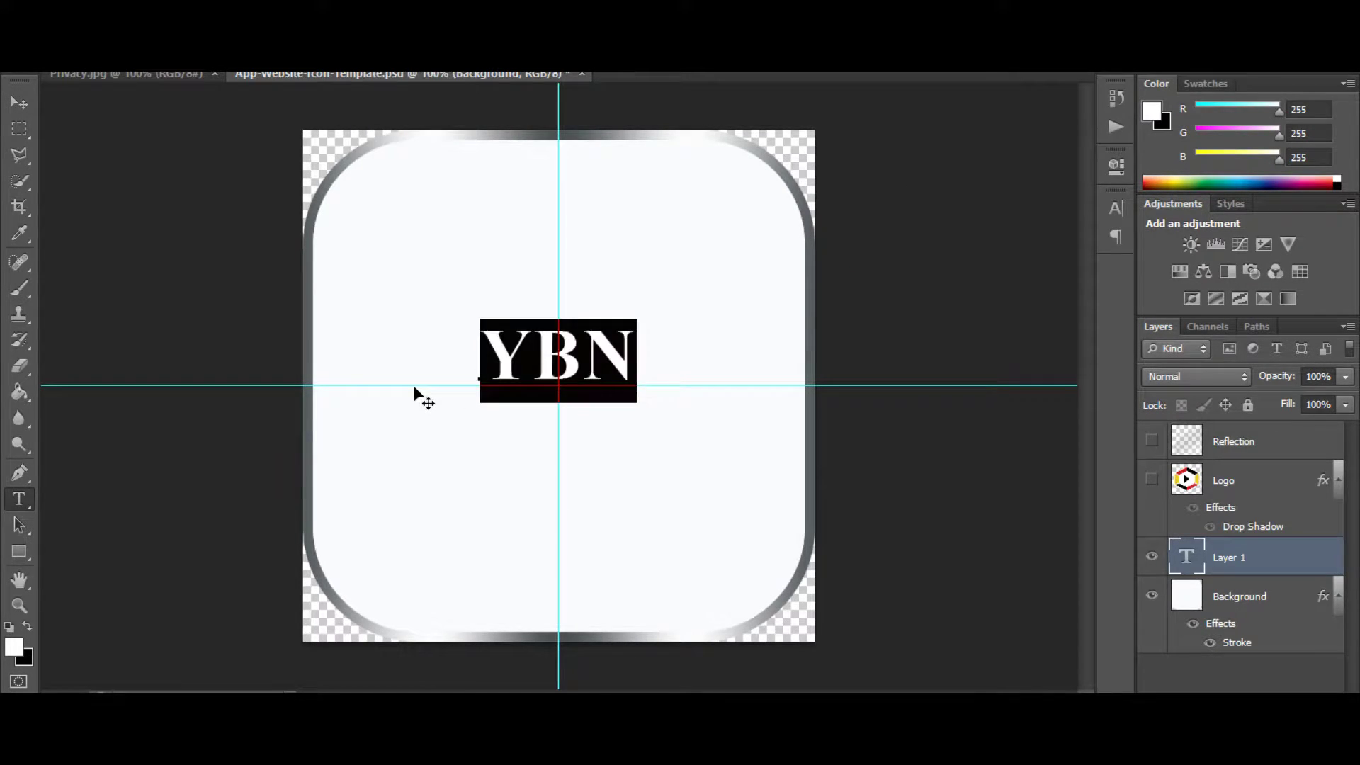
- Set the YBN text in Oswald and enlarge its size well beyond 72 pt
{"action": "left_click", "coordinate": [218, 72]}
{"action": "scroll", "coordinate": [230, 368], "scroll_direction": "up", "scroll_amount": 11}
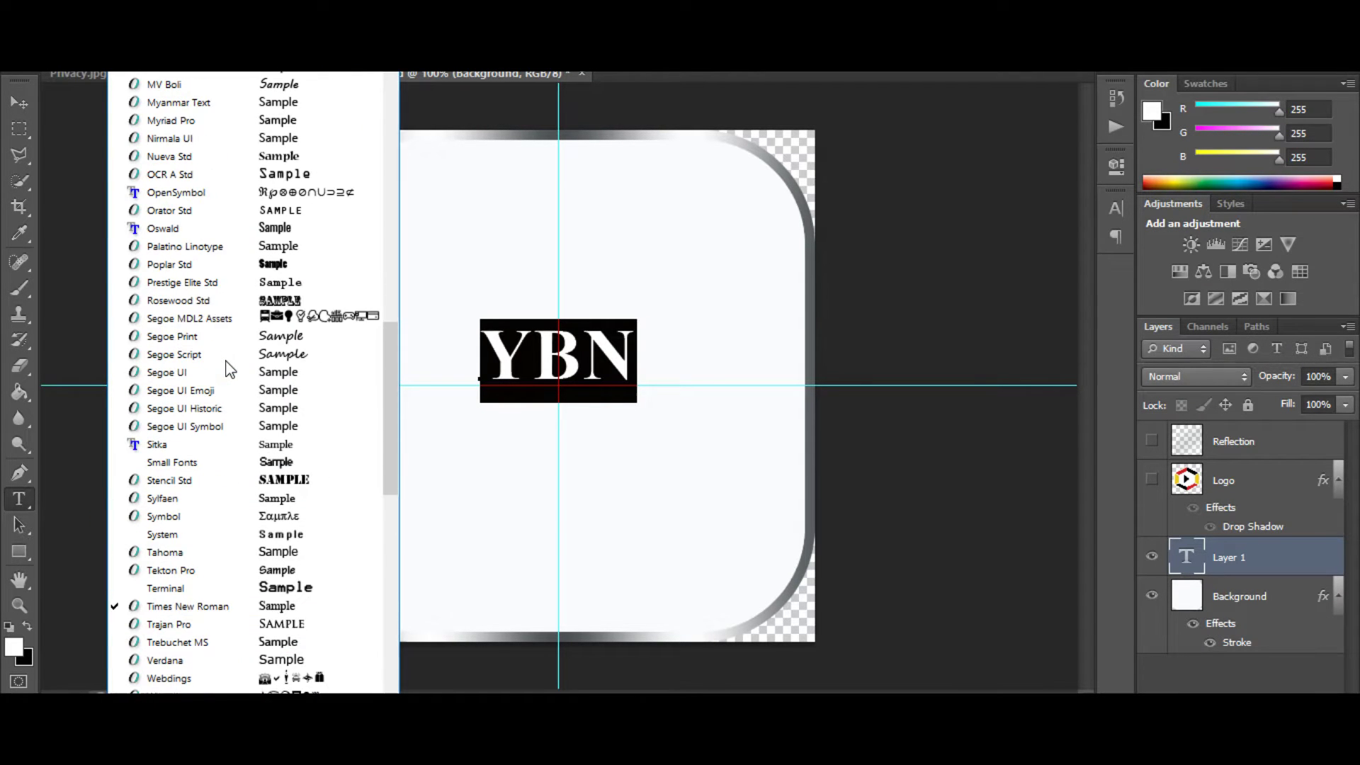
{"action": "left_click", "coordinate": [217, 286]}
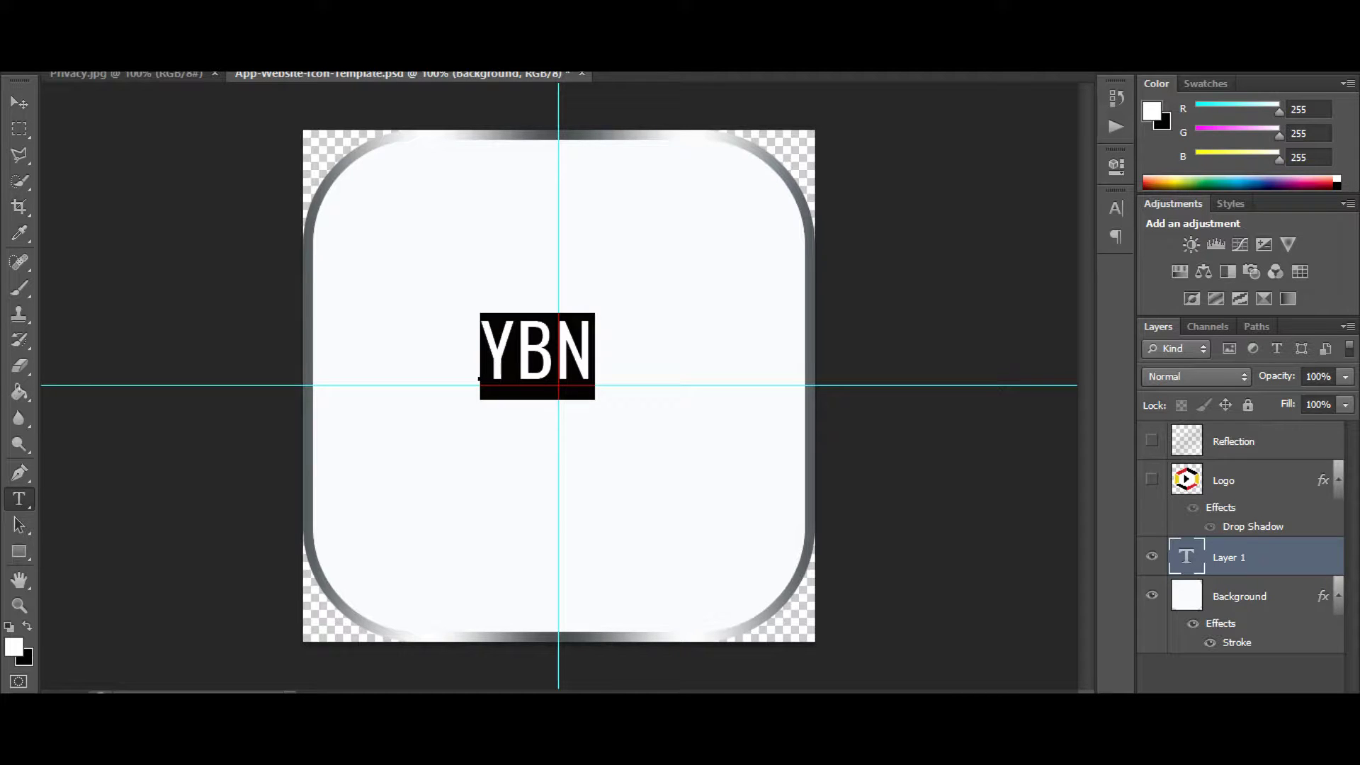
{"action": "scroll", "coordinate": [404, 63], "scroll_direction": "up", "scroll_amount": 5}
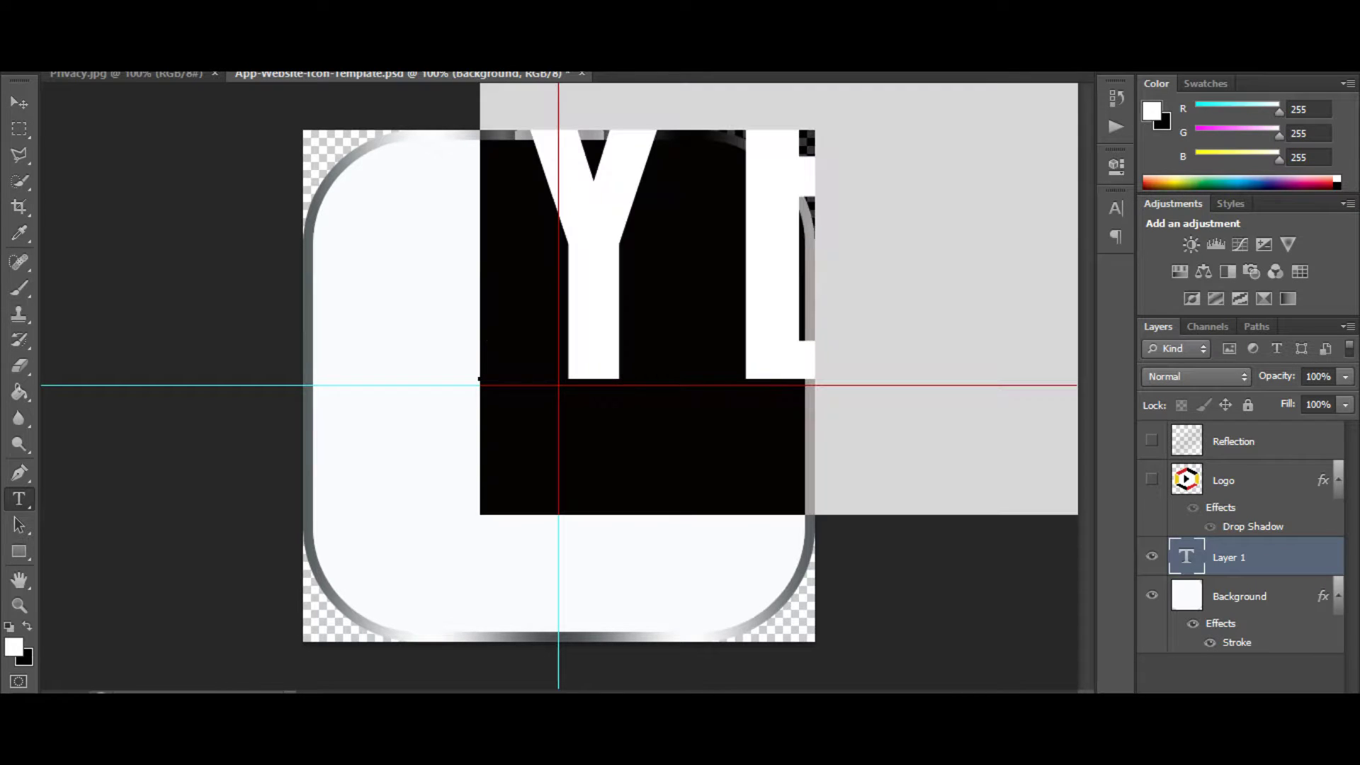
- Shrink the YBN text and move it right and up so it spans the icon's width
{"action": "left_click", "coordinate": [643, 227]}
{"action": "key", "text": "ctrl+alt+z"}
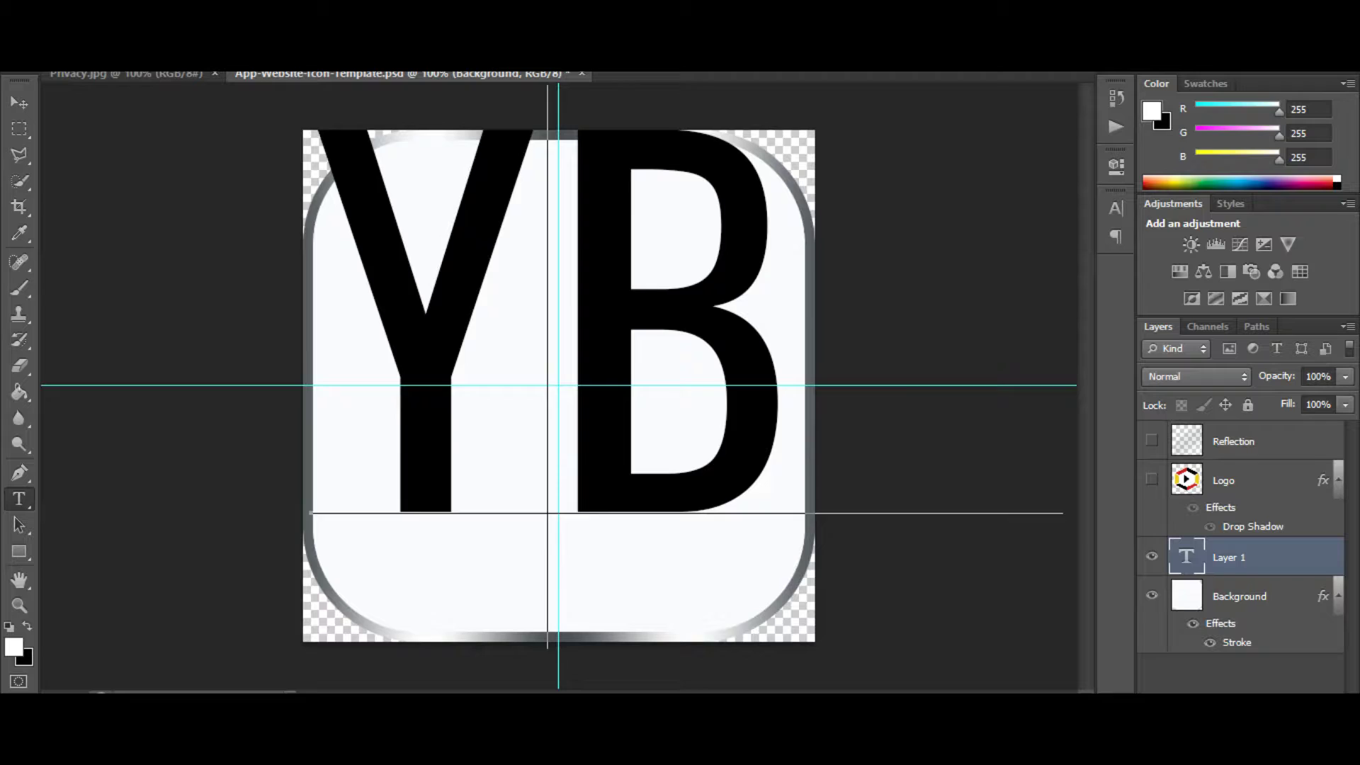
{"action": "key", "text": "ctrl+alt+z"}
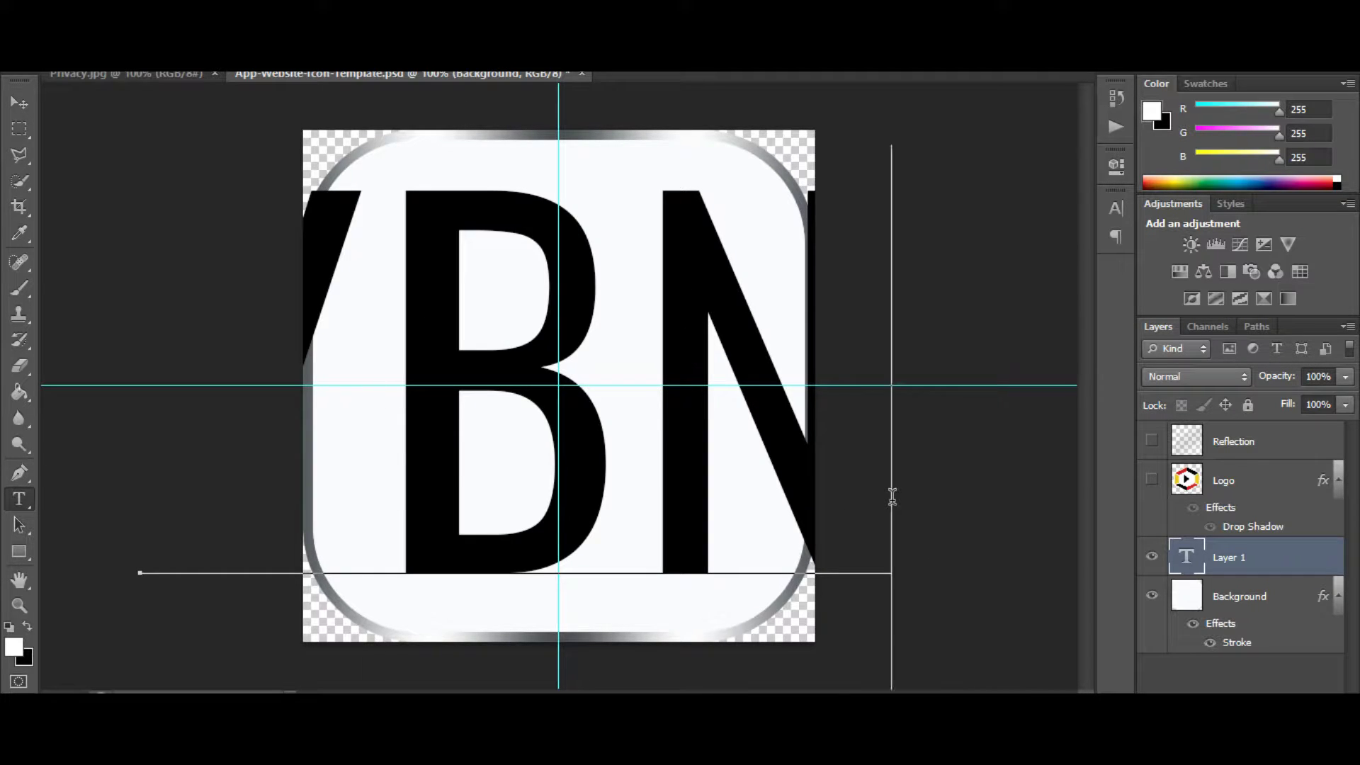
{"action": "left_click_drag", "start_coordinate": [888, 494], "coordinate": [112, 455]}
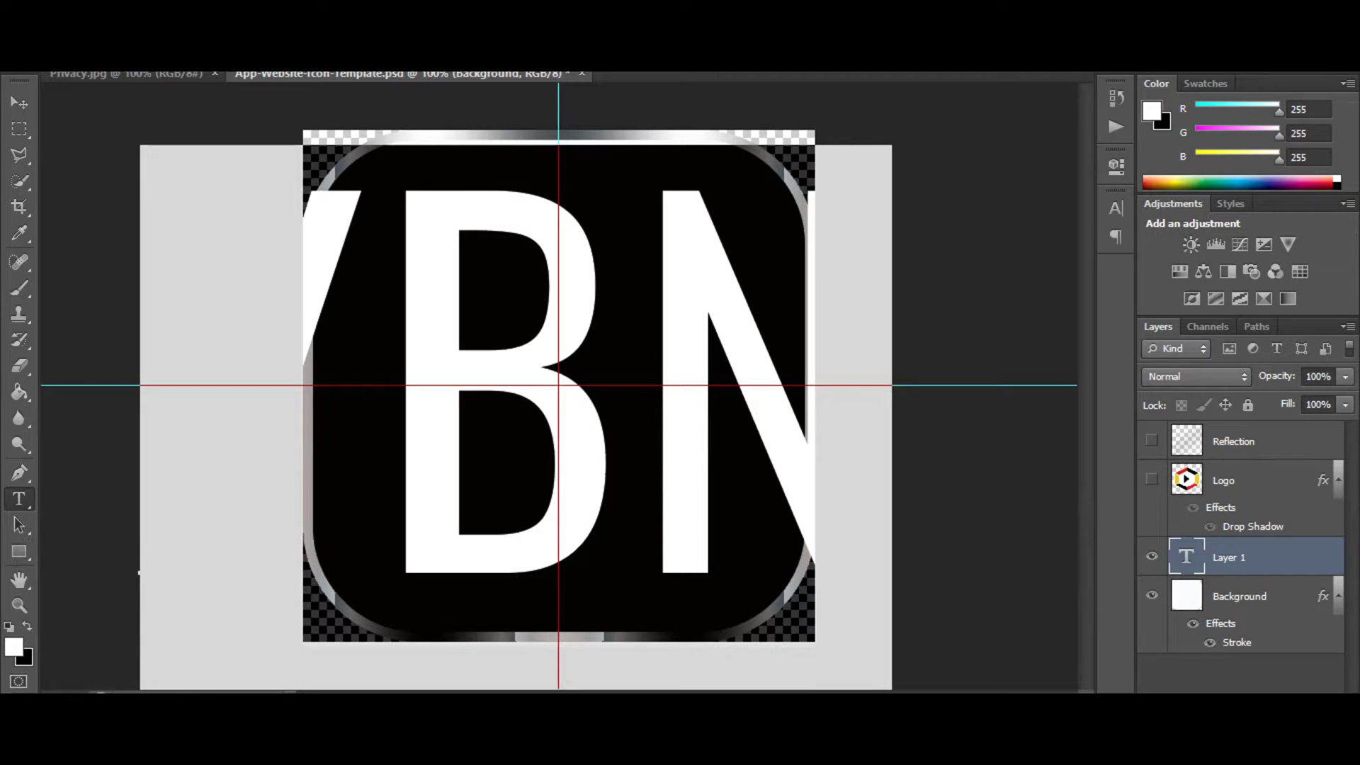
{"action": "key", "text": "ctrl+shift+comma"}
{"action": "left_click", "coordinate": [398, 283]}
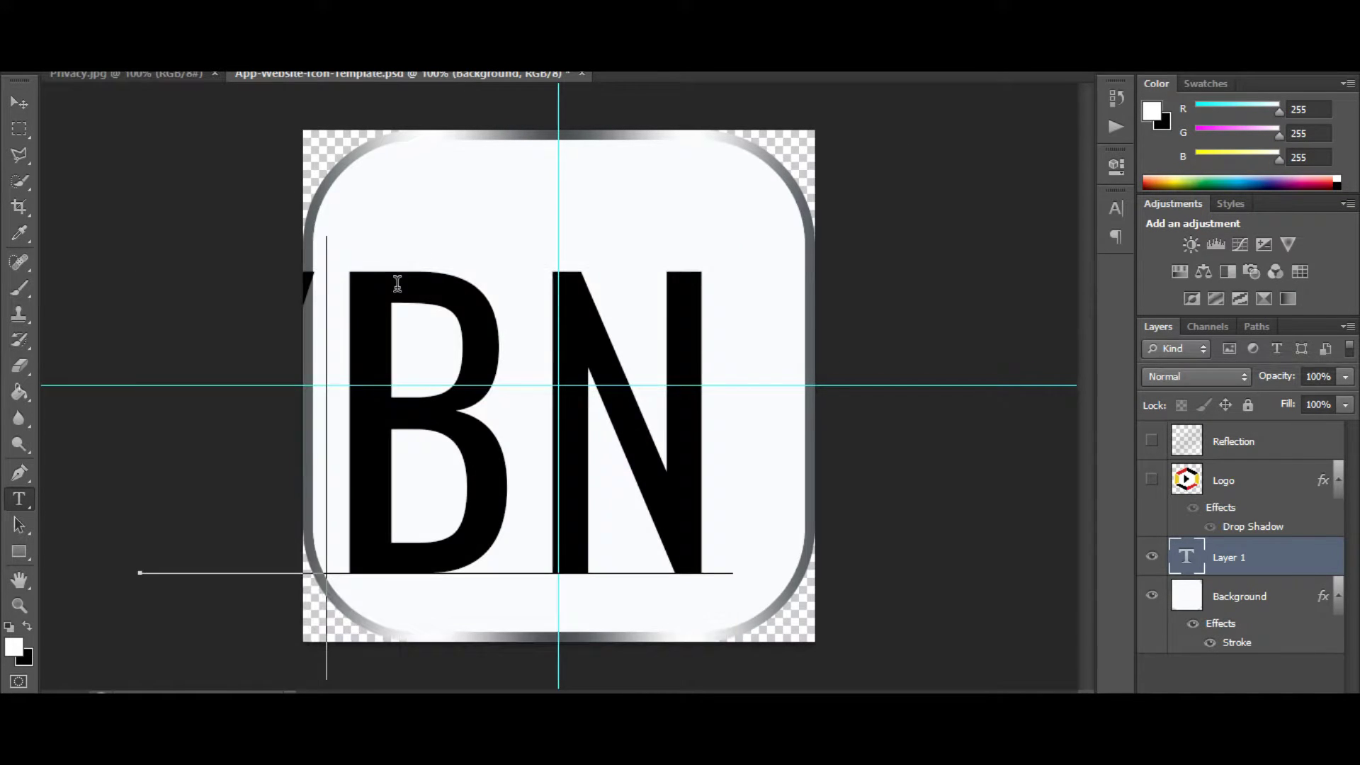
{"action": "left_click_drag", "start_coordinate": [890, 370], "coordinate": [1012, 327]}
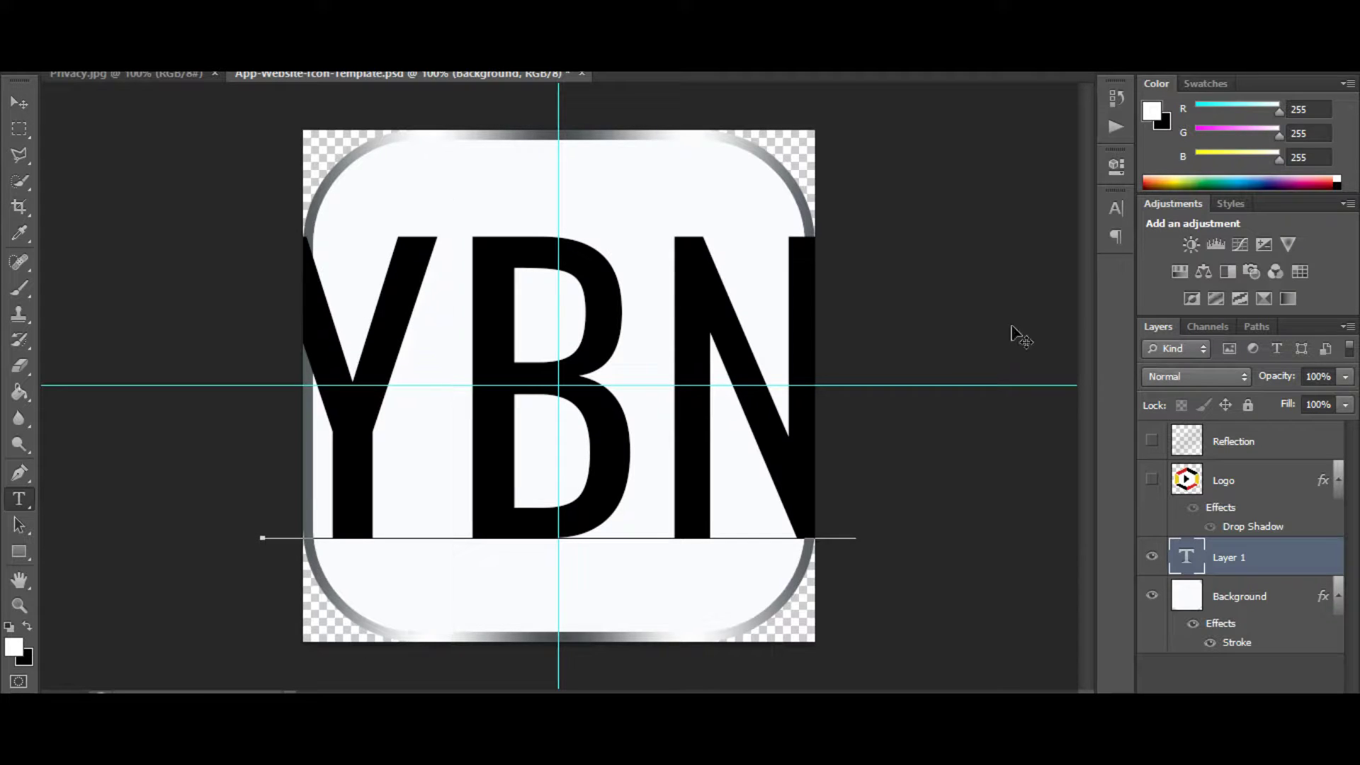
- Open the Character panel and reset the letter tracking to 0
{"action": "left_click", "coordinate": [1118, 207]}
{"action": "left_click", "coordinate": [1034, 271]}
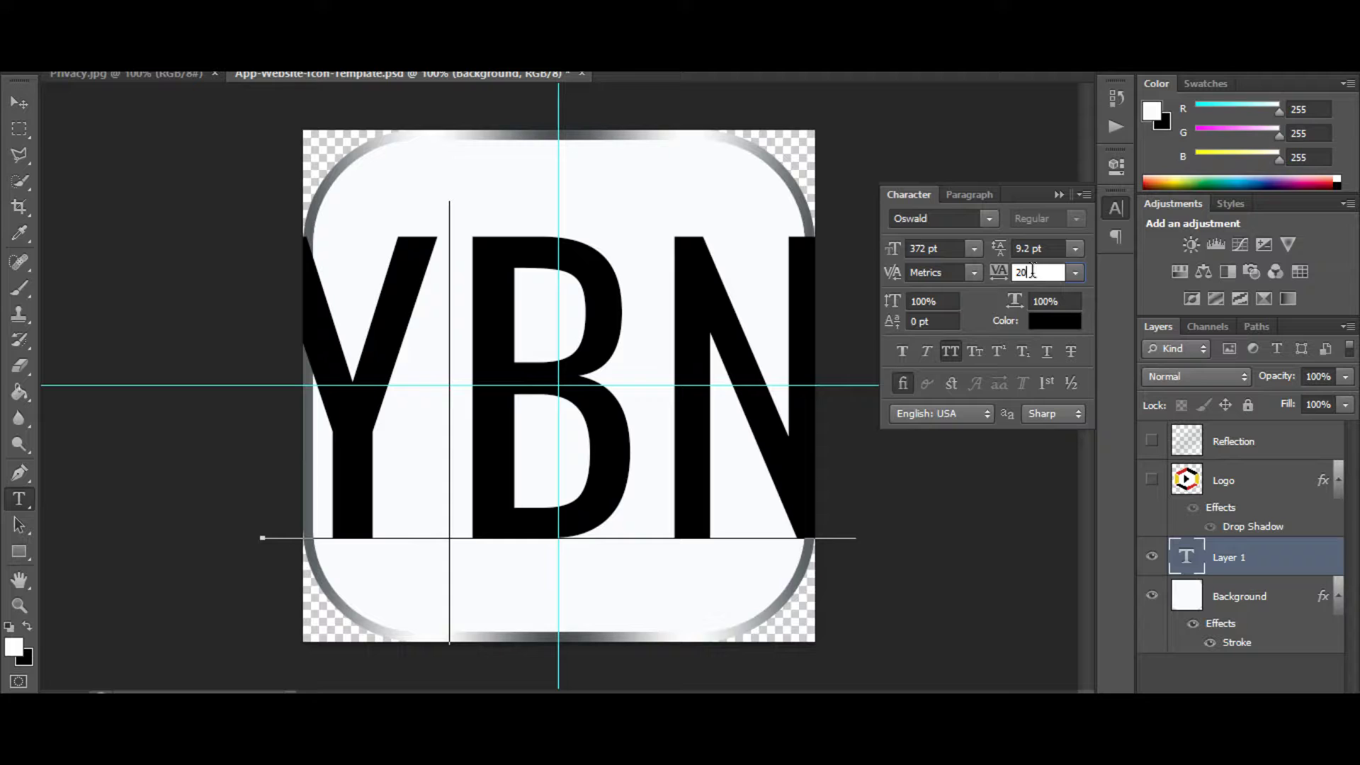
{"action": "left_click", "coordinate": [1074, 272]}
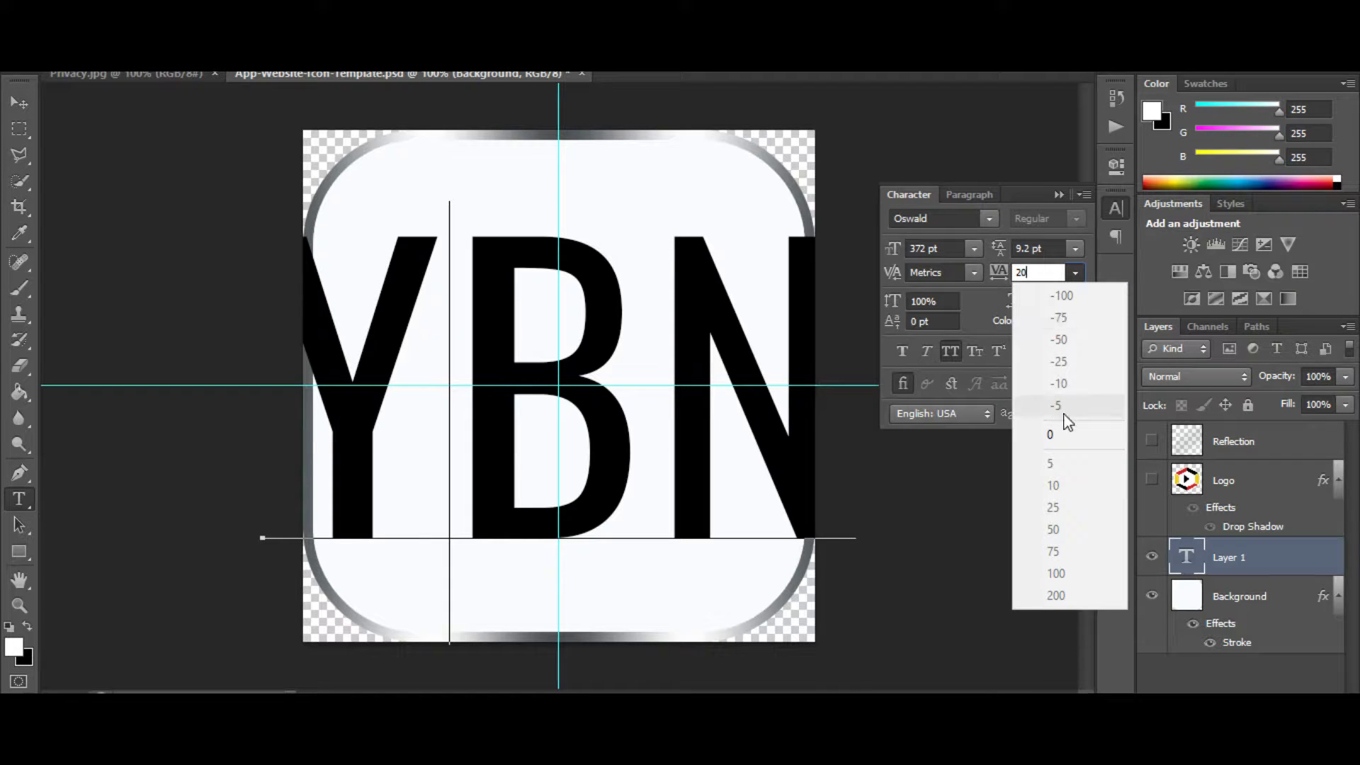
{"action": "key", "text": "Down"}
{"action": "key", "text": "Down"}
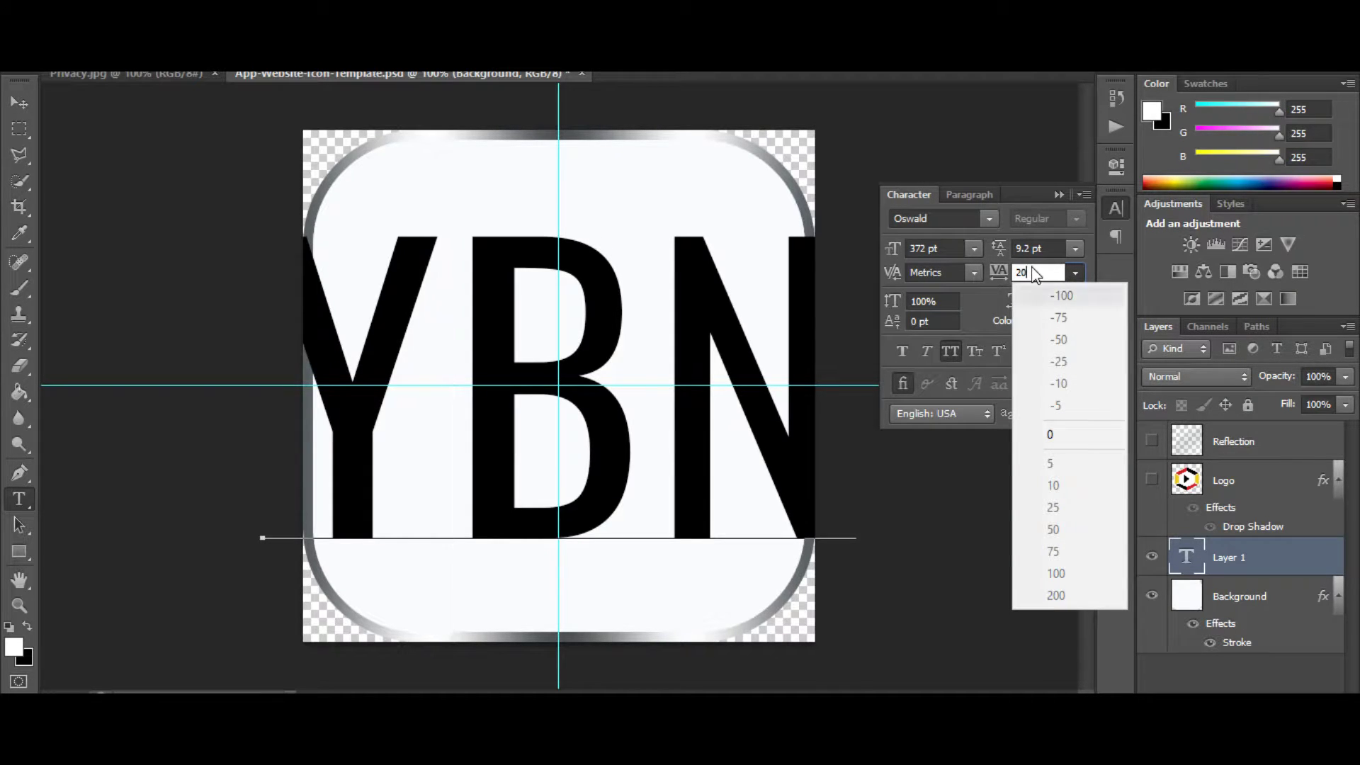
{"action": "key", "text": "Down"}
{"action": "key", "text": "Down"}
{"action": "key", "text": "Down"}
{"action": "key", "text": "Down"}
{"action": "key", "text": "Down"}
{"action": "key", "text": "Down"}
{"action": "key", "text": "Up"}
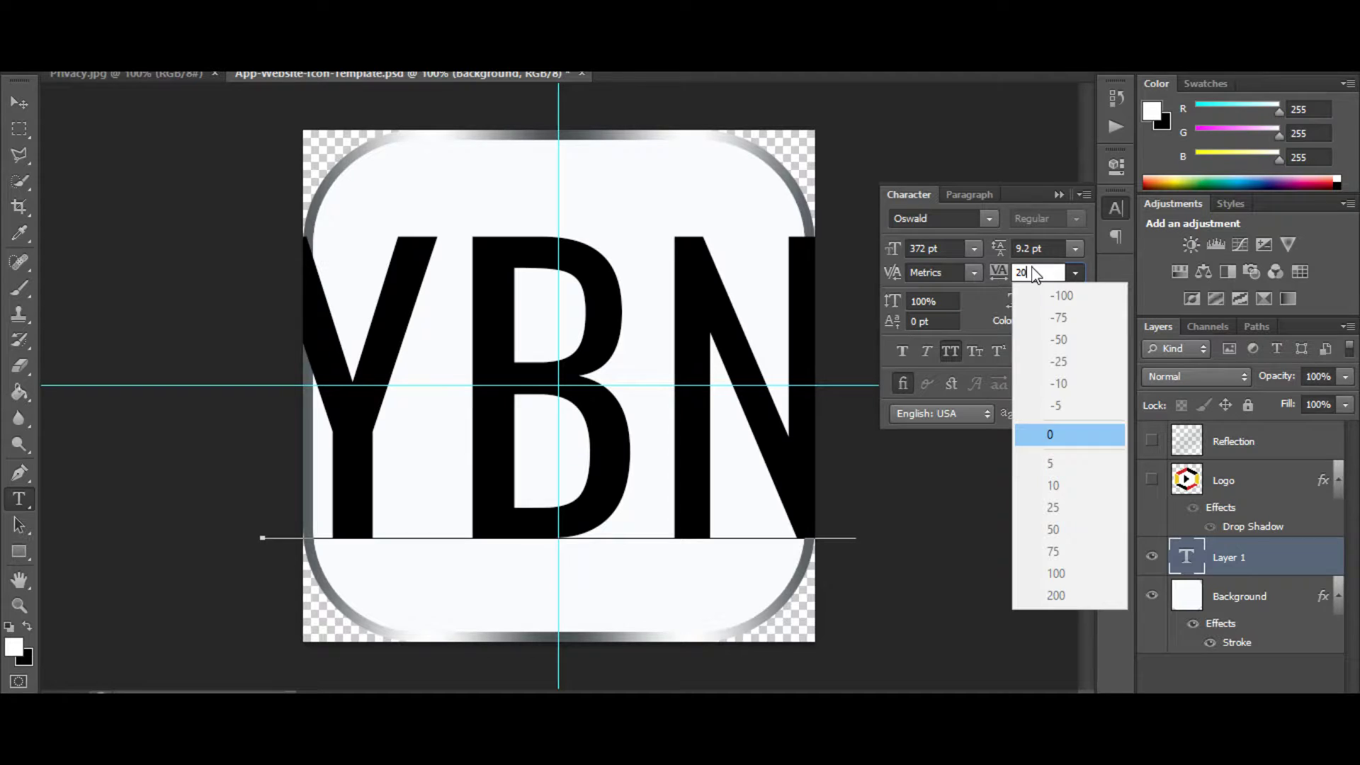
{"action": "key", "text": "Return"}
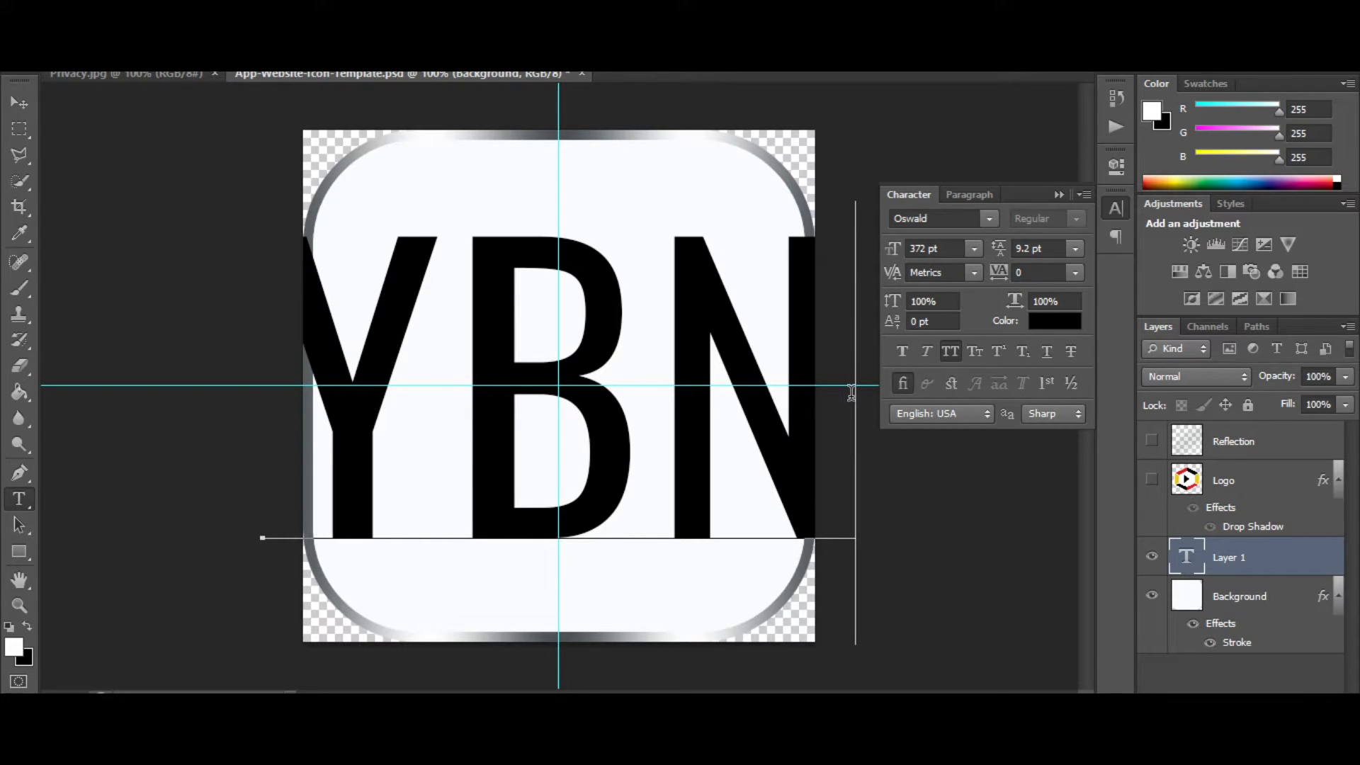
- Select the YBN text and tighten its tracking from -25 down to -125, committing the edit
{"action": "left_click_drag", "start_coordinate": [851, 396], "coordinate": [245, 379]}
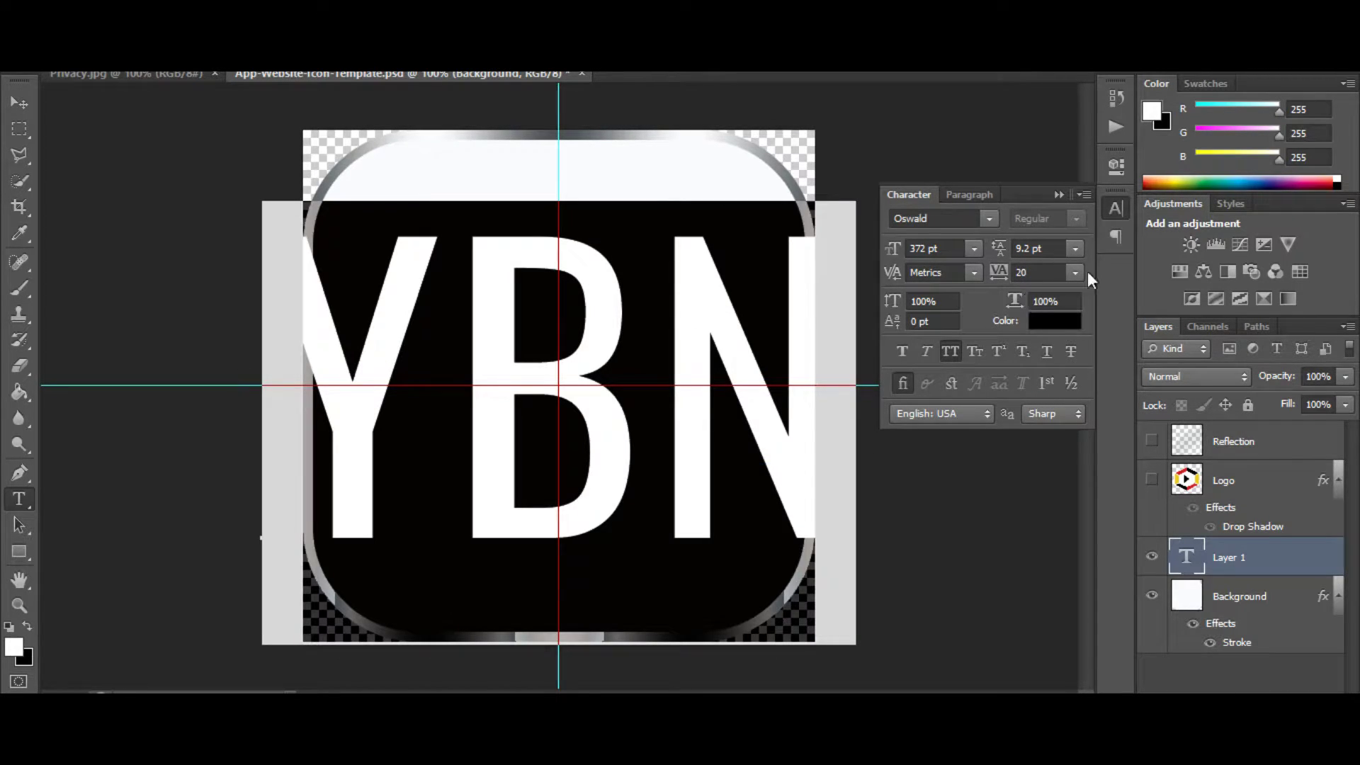
{"action": "left_click", "coordinate": [1074, 272]}
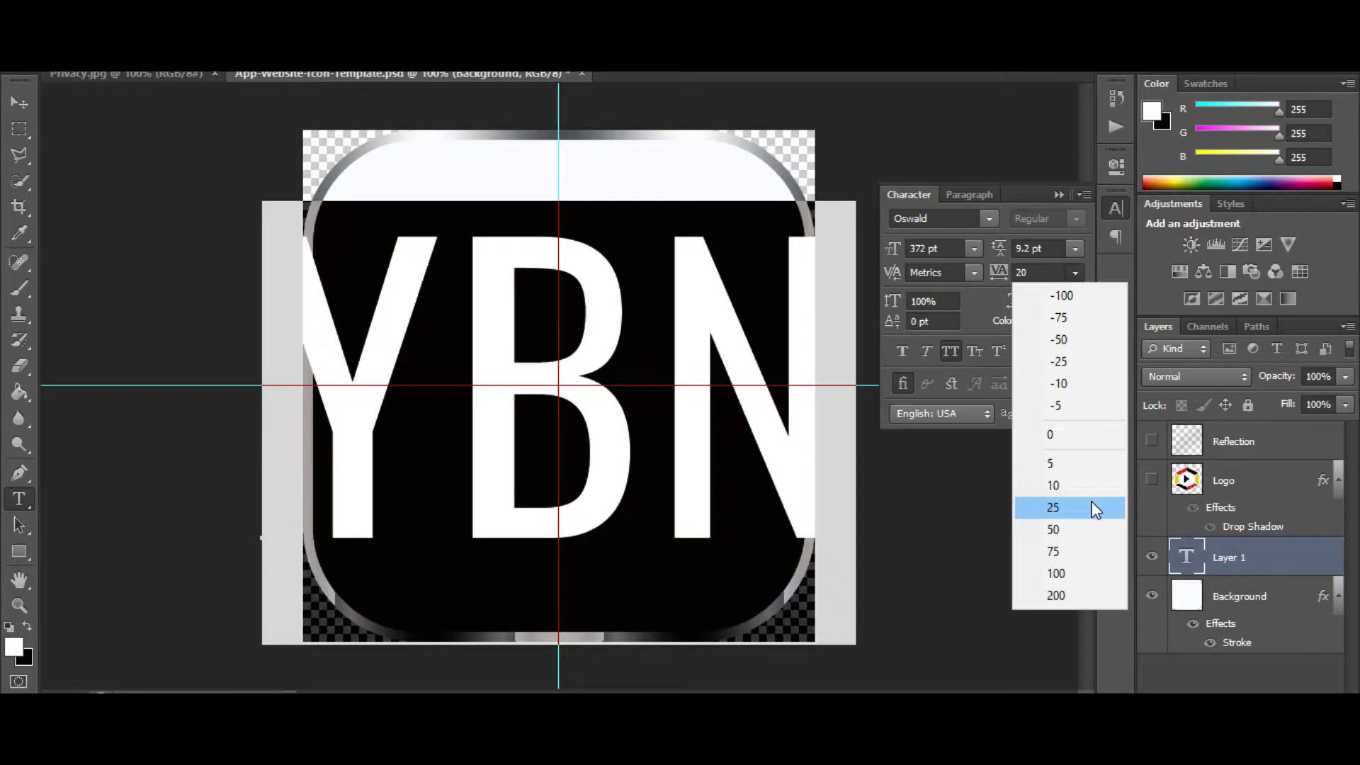
{"action": "left_click", "coordinate": [1076, 362]}
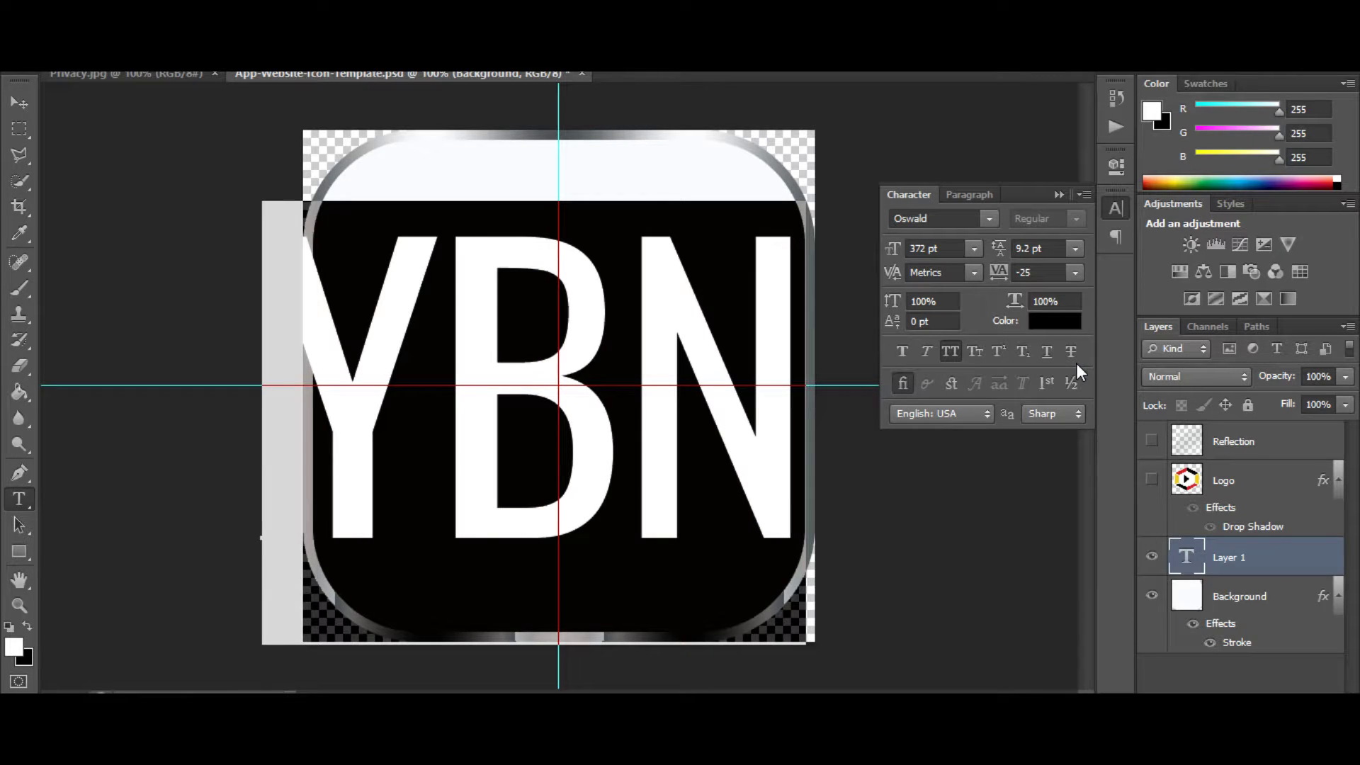
{"action": "left_click", "coordinate": [1048, 272]}
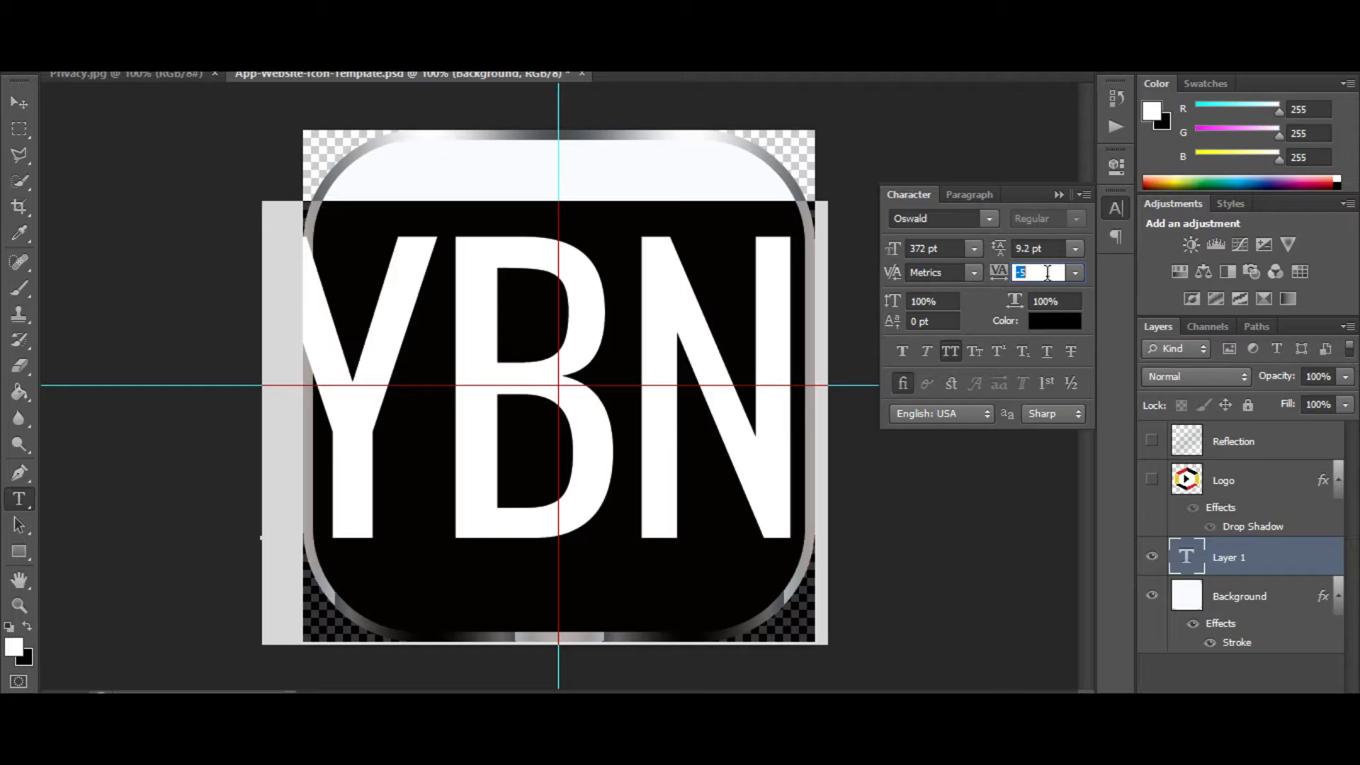
{"action": "scroll", "coordinate": [1047, 272], "scroll_direction": "down", "scroll_amount": 10}
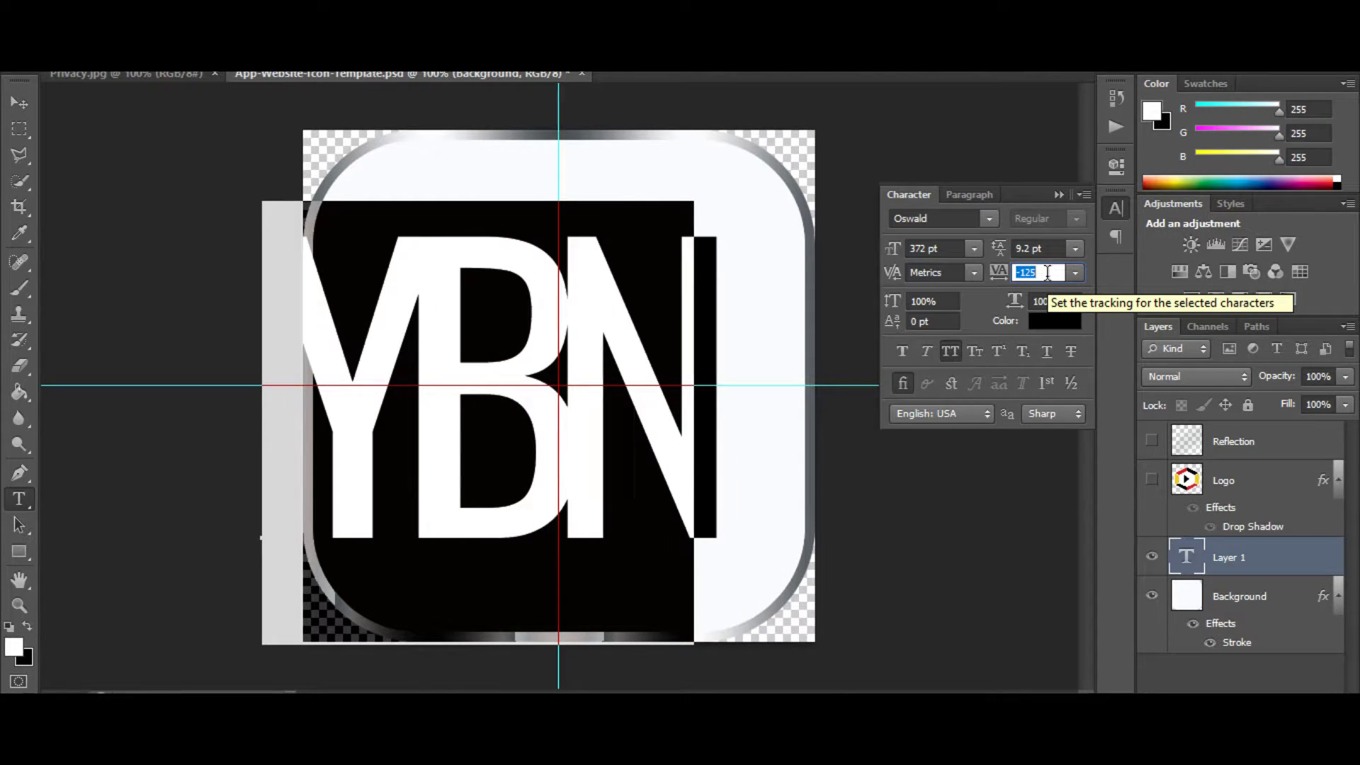
{"action": "key", "text": "Return"}
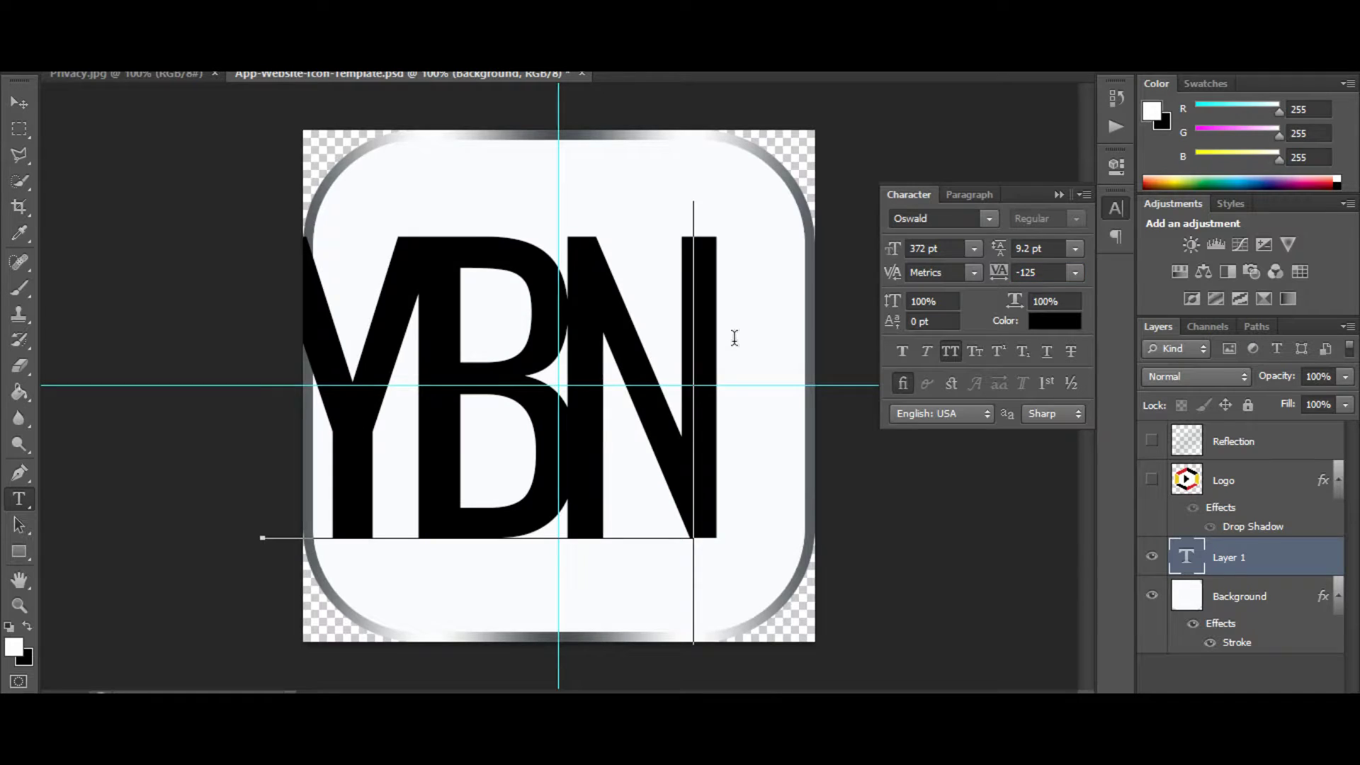
- Shift the YBN text right with the Move tool and hide the Background layer
{"action": "left_click", "coordinate": [19, 103]}
{"action": "left_click_drag", "start_coordinate": [494, 253], "coordinate": [567, 263]}
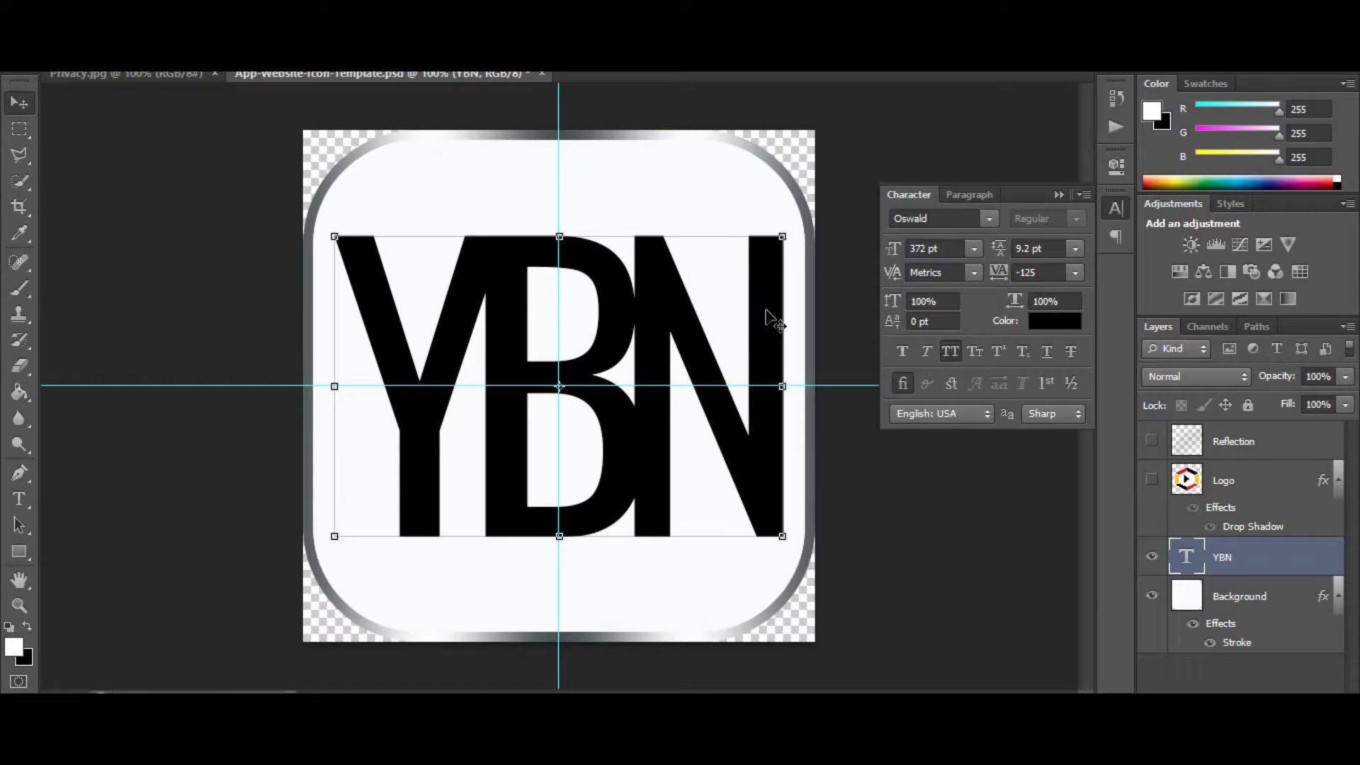
{"action": "left_click", "coordinate": [1151, 597]}
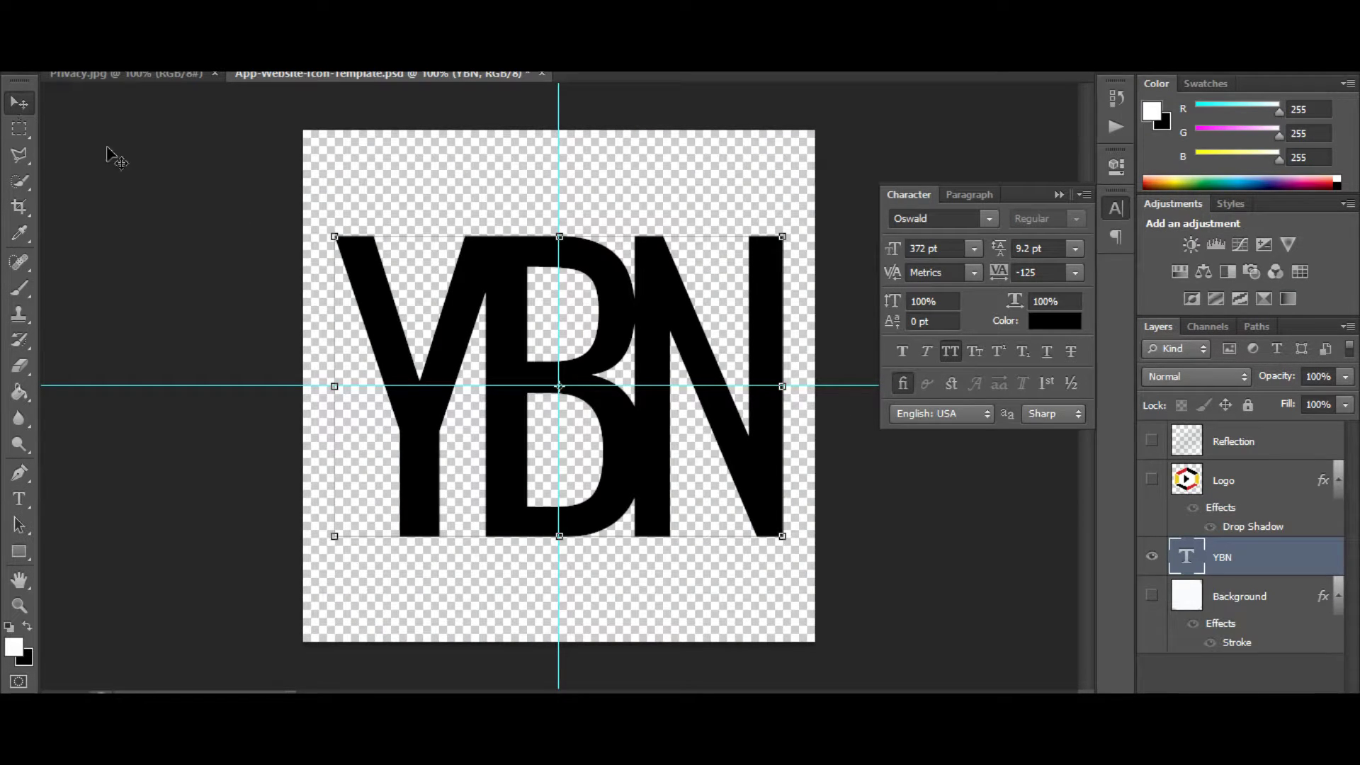
- Free-transform the YBN text, stretching it wider and much taller, and apply the transform
{"action": "left_click", "coordinate": [333, 237]}
{"action": "left_click_drag", "start_coordinate": [333, 237], "coordinate": [311, 174]}
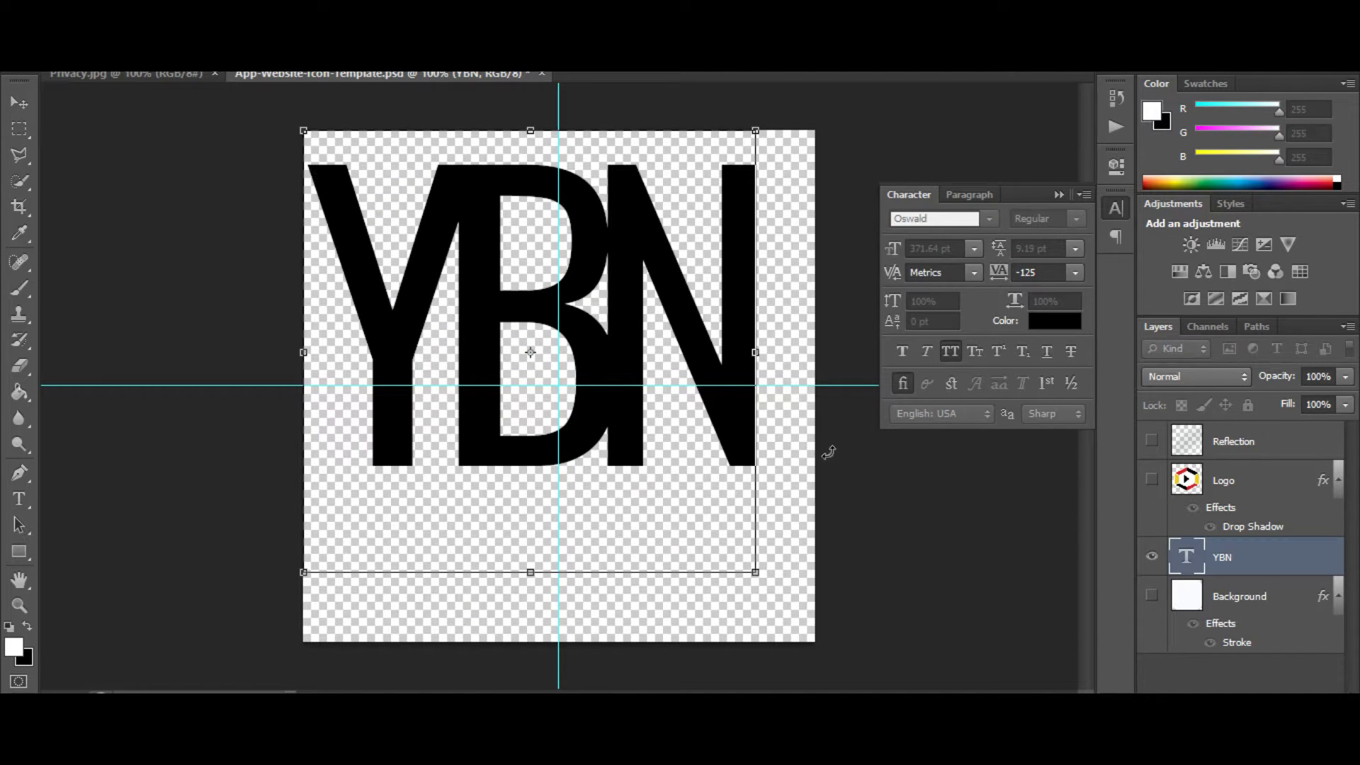
{"action": "left_click_drag", "start_coordinate": [756, 575], "coordinate": [796, 761]}
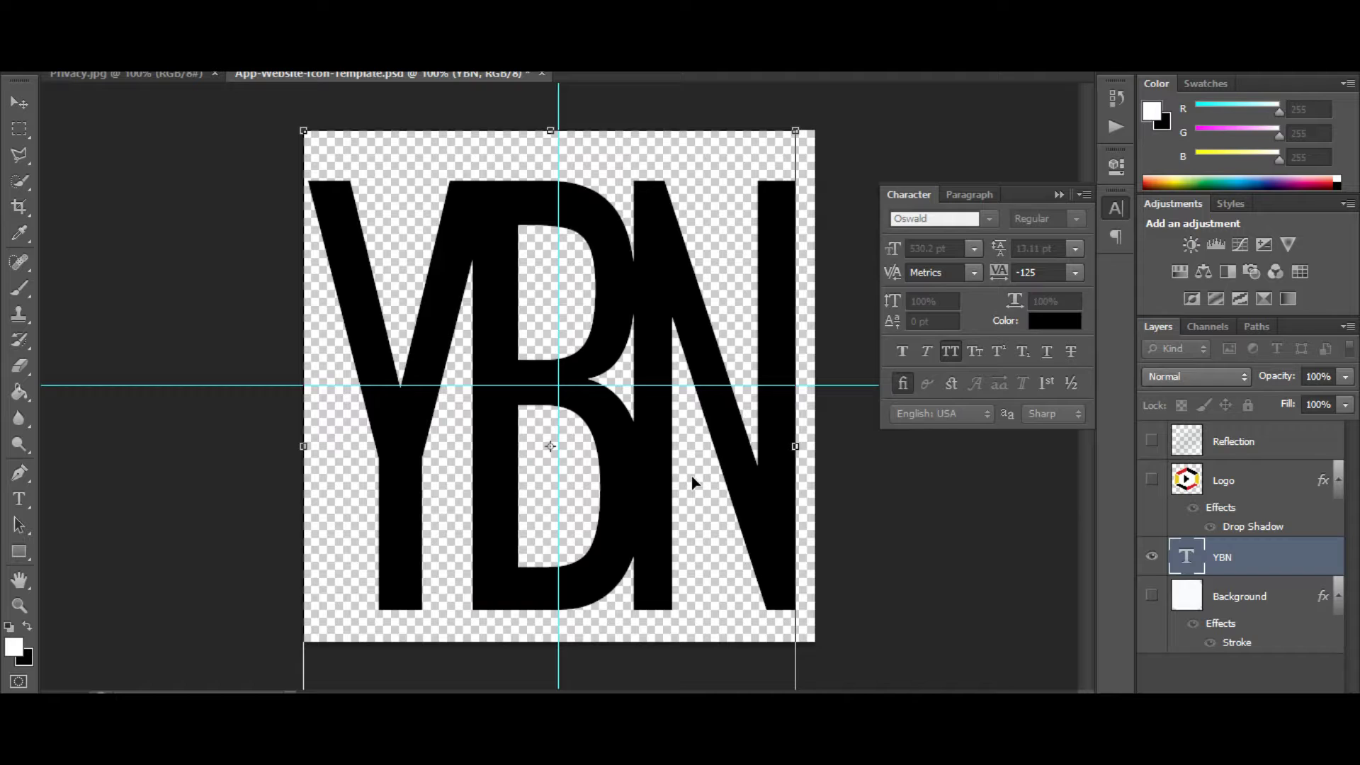
{"action": "mouse_move", "coordinate": [692, 474]}
{"action": "left_mouse_down"}
{"action": "mouse_move", "coordinate": [692, 457]}
{"action": "mouse_move", "coordinate": [699, 476]}
{"action": "left_mouse_up"}
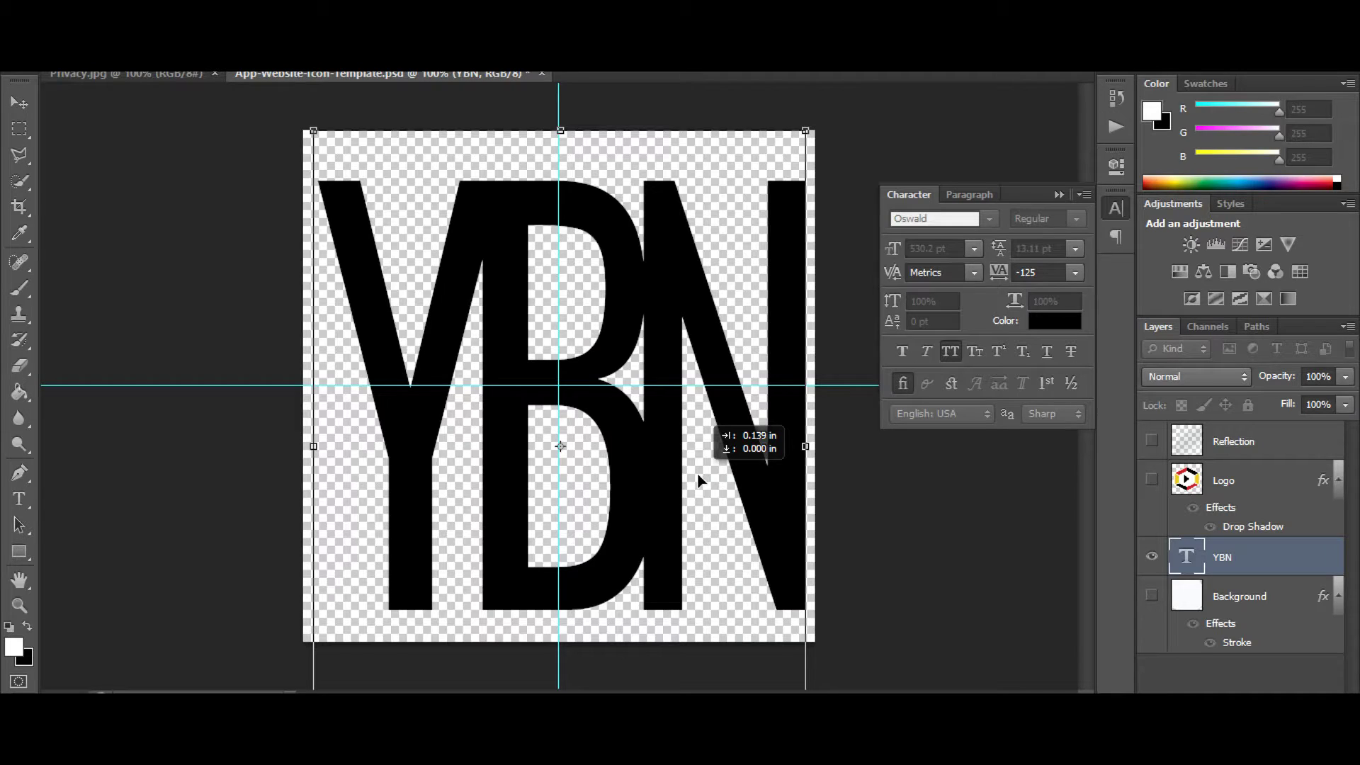
{"action": "left_click_drag", "start_coordinate": [699, 480], "coordinate": [696, 481]}
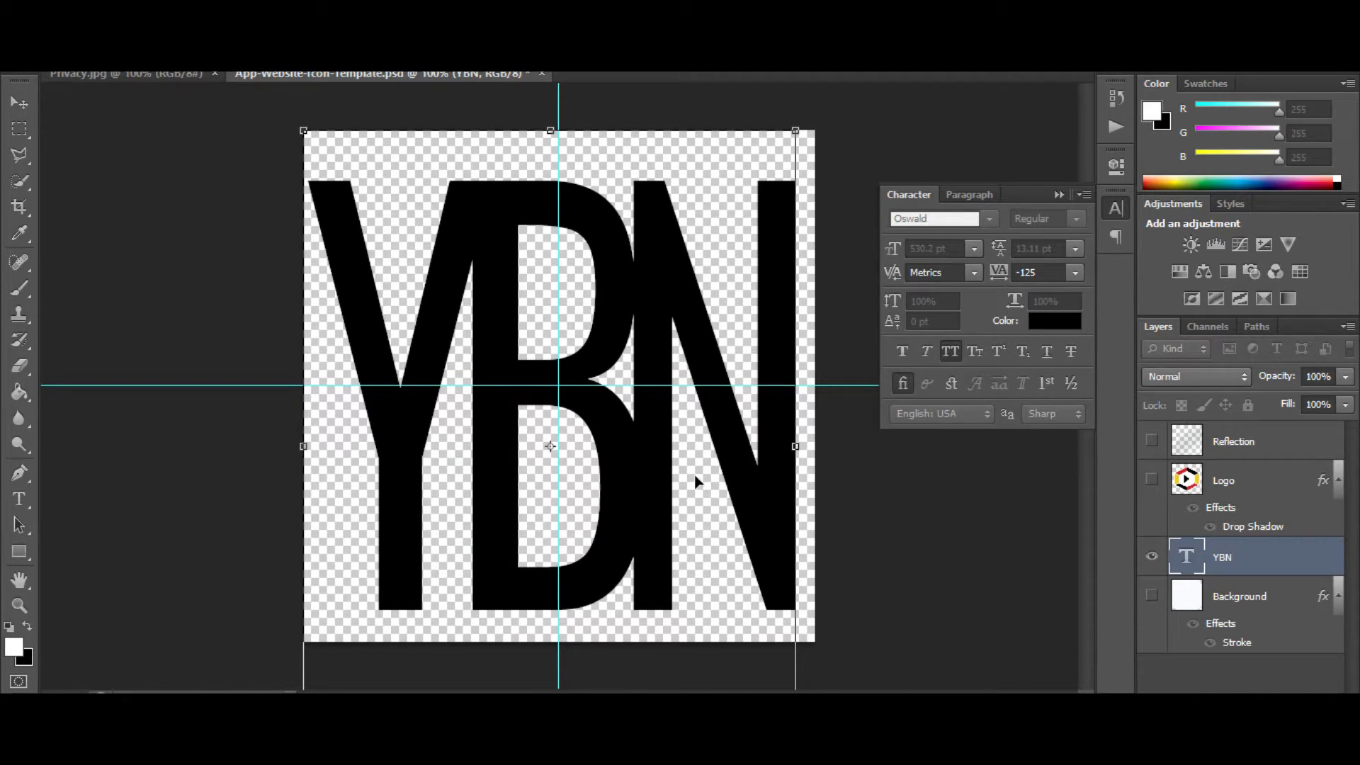
{"action": "left_click", "coordinate": [19, 128]}
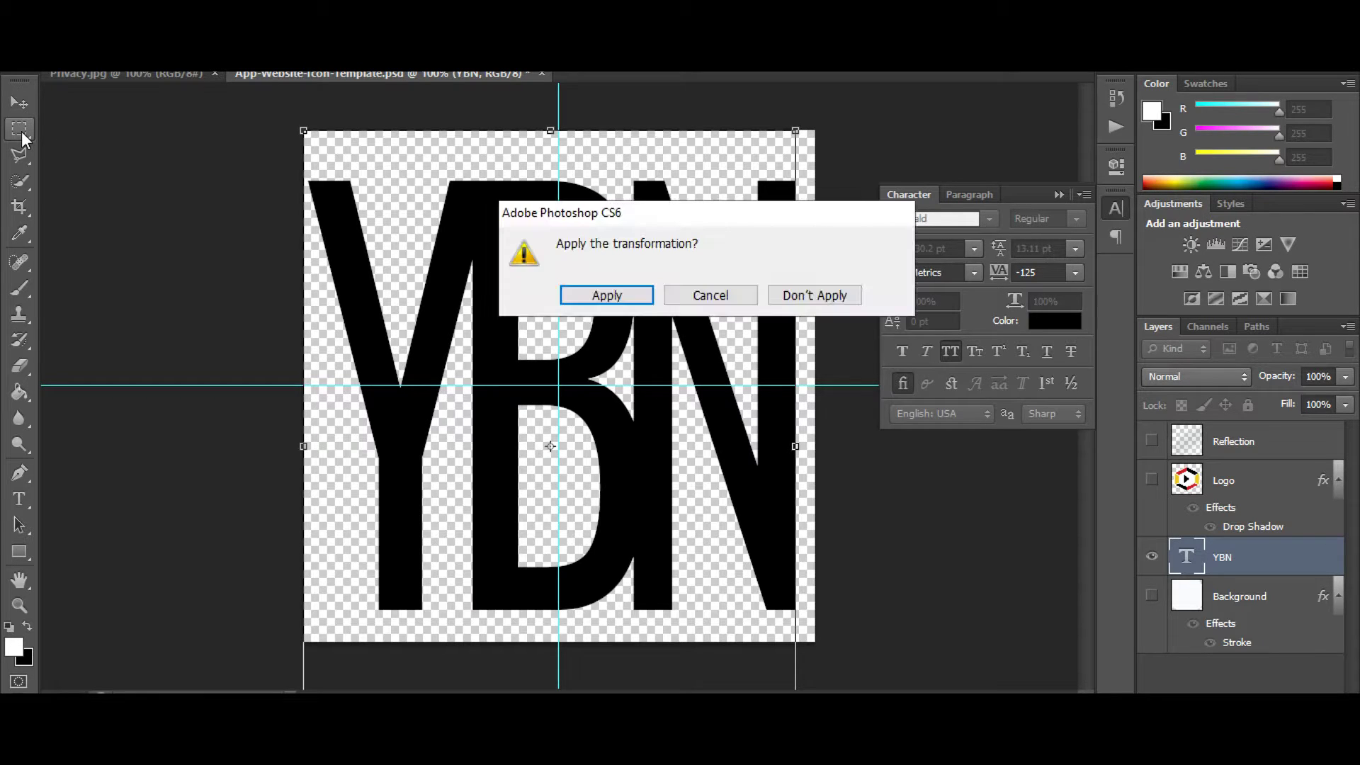
{"action": "left_click", "coordinate": [606, 295]}
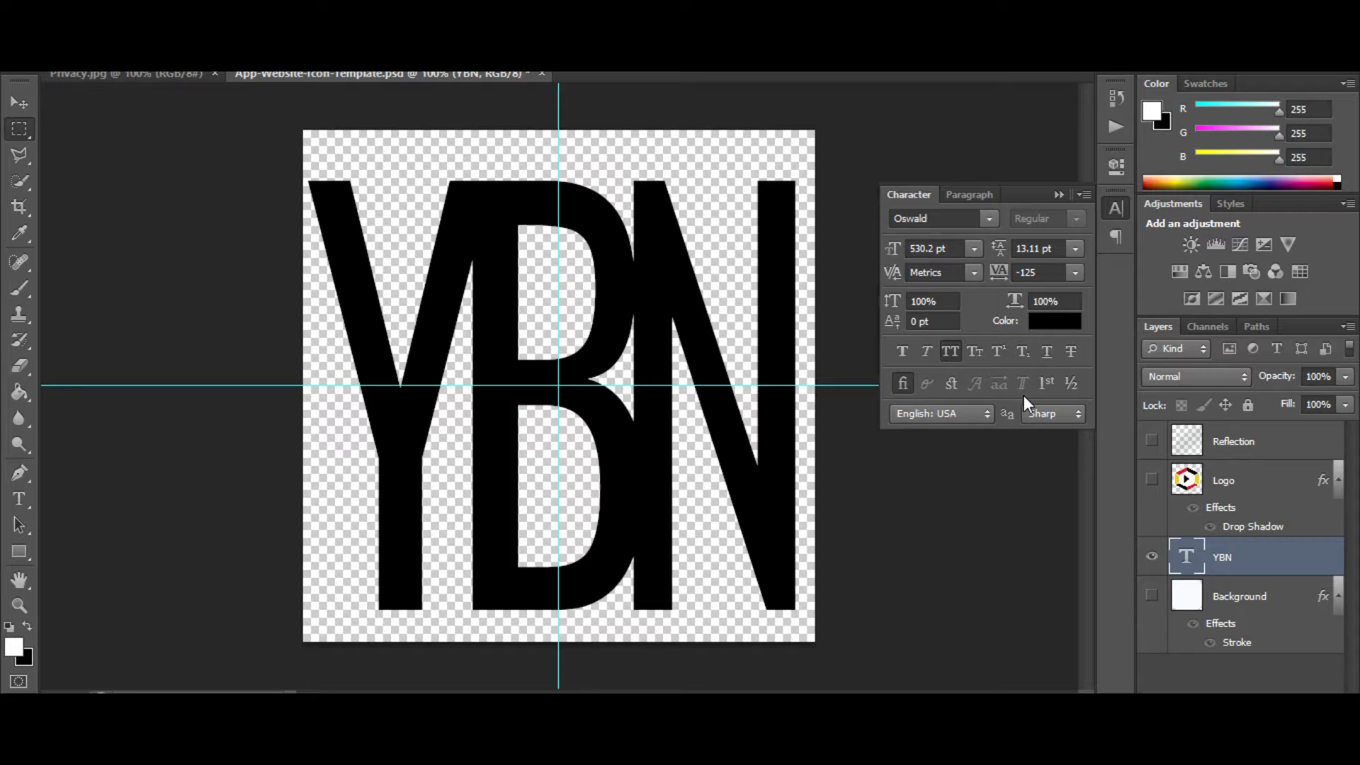
- Show the Background layer, add a new layer above it and fill it solid white with the Paint Bucket
{"action": "left_click", "coordinate": [1151, 597]}
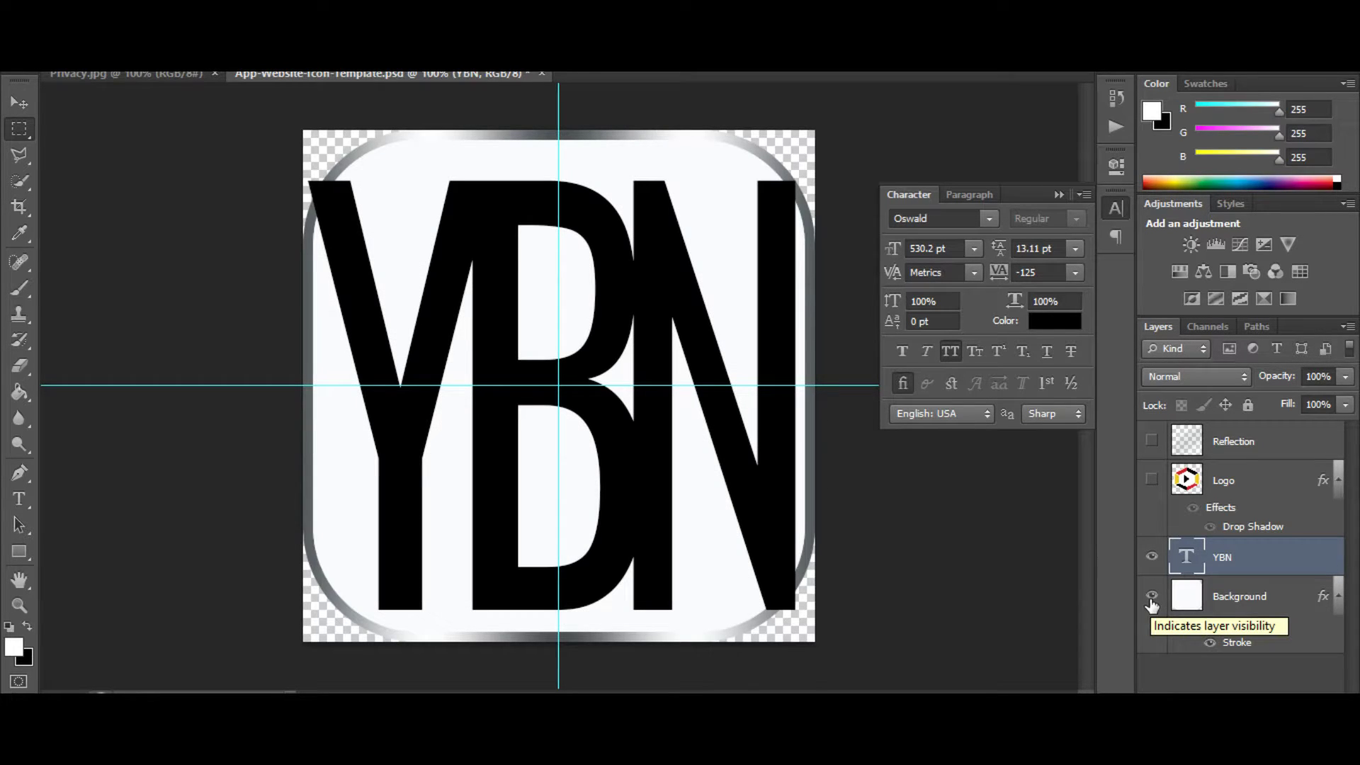
{"action": "left_click", "coordinate": [1232, 597]}
{"action": "key", "text": "ctrl+shift+alt+n"}
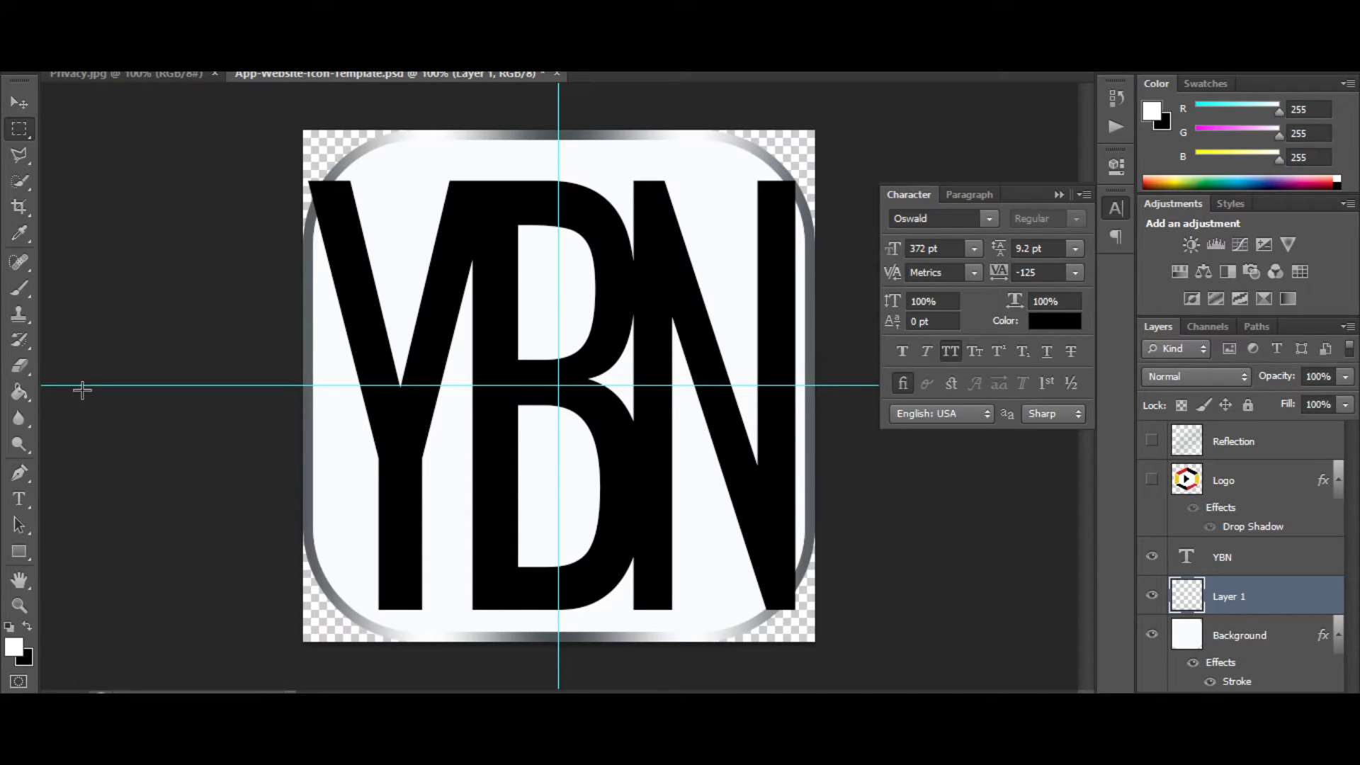
{"action": "left_click", "coordinate": [21, 393]}
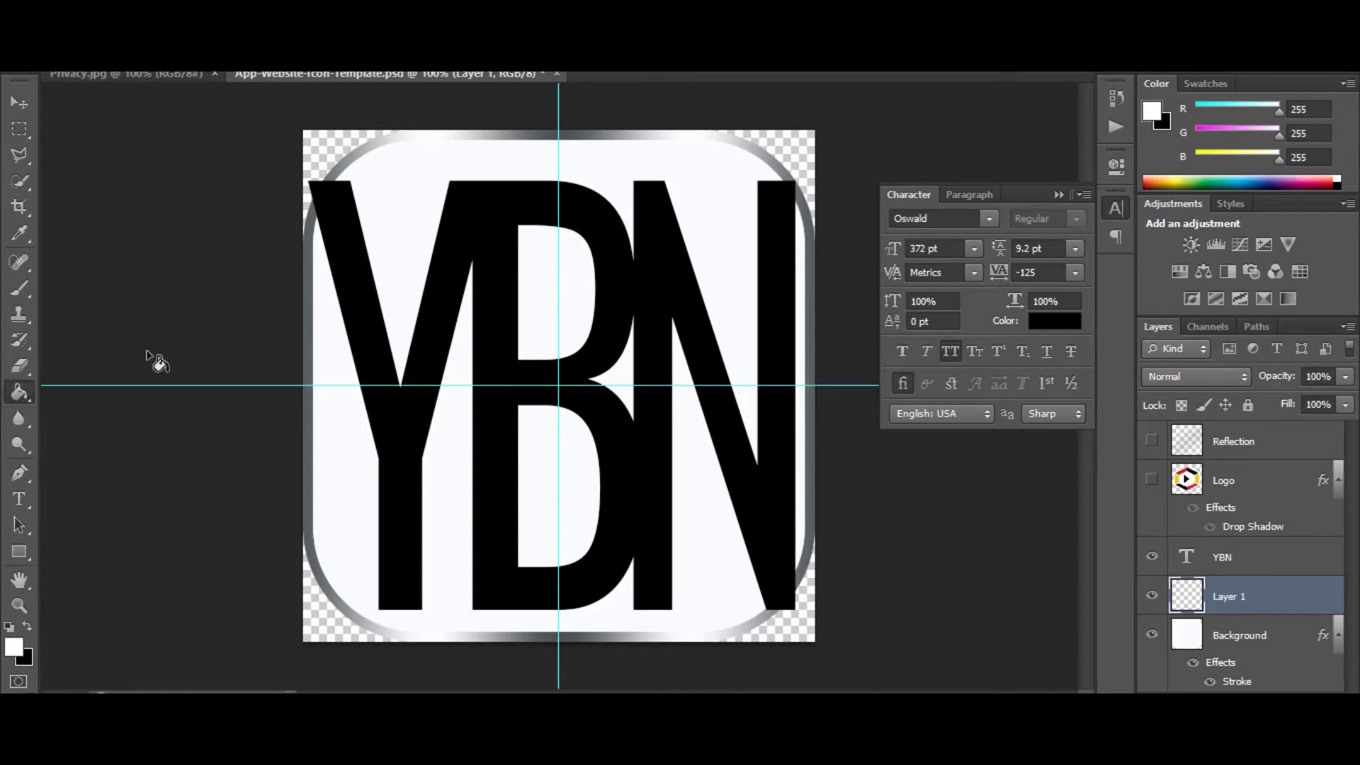
{"action": "left_click", "coordinate": [390, 297]}
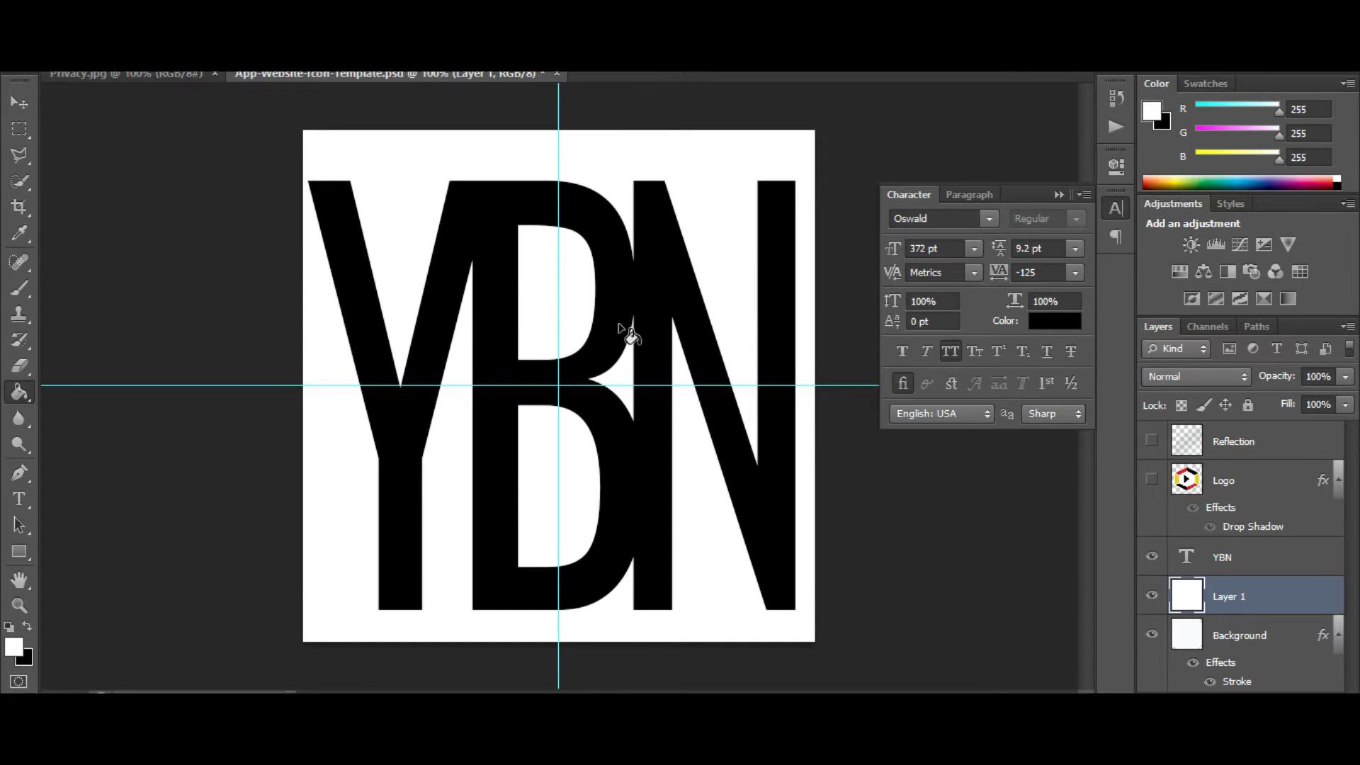
- In Save for Web, try the Medium JPEG preset, then settle on High (quality 60)
{"action": "key", "text": "alt+f"}
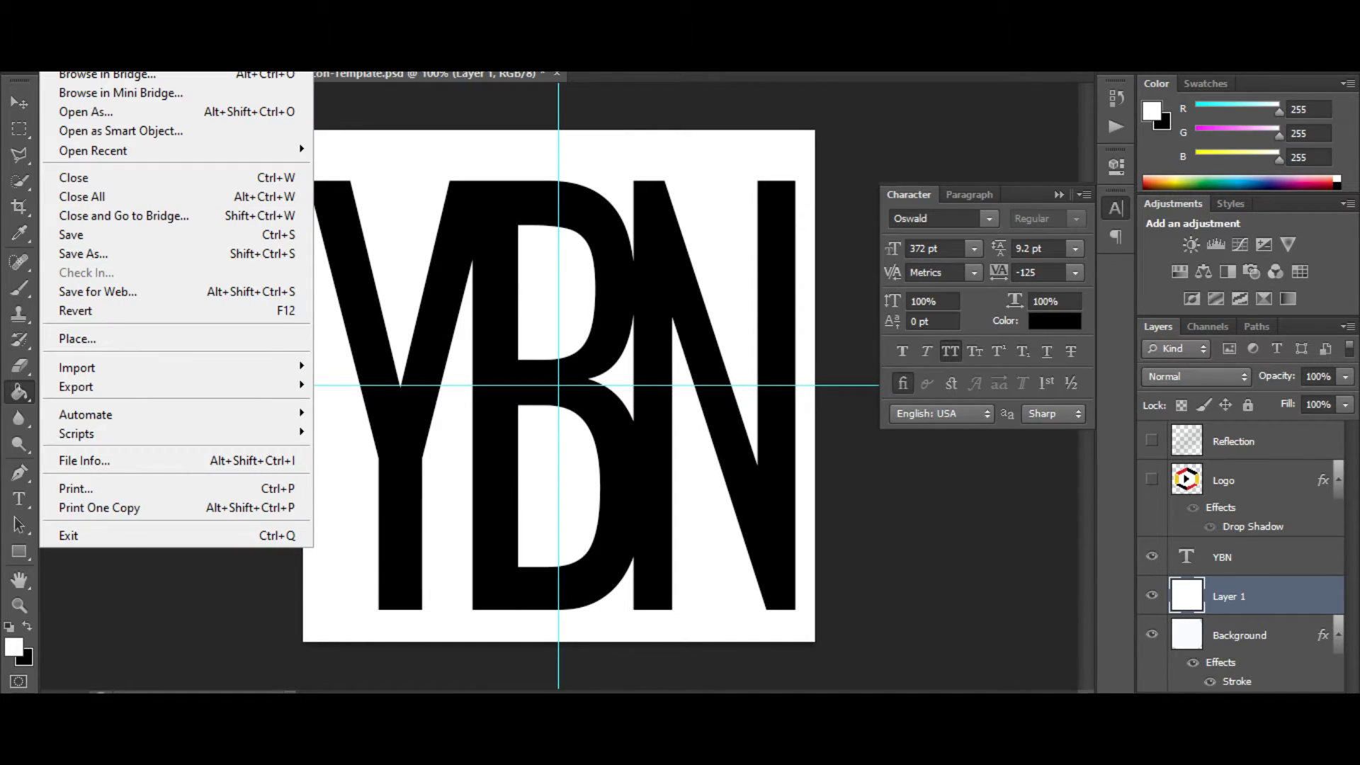
{"action": "left_click", "coordinate": [131, 293]}
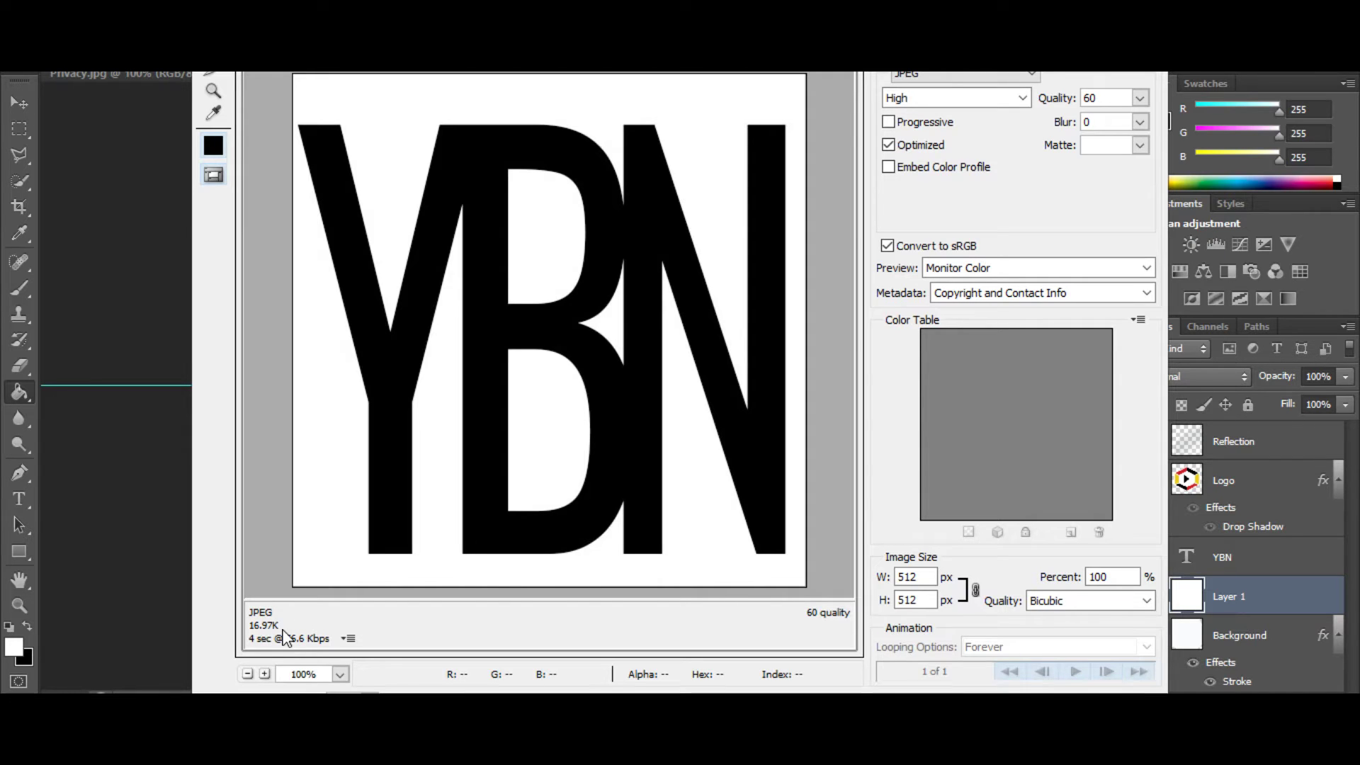
{"action": "left_click", "coordinate": [1004, 99]}
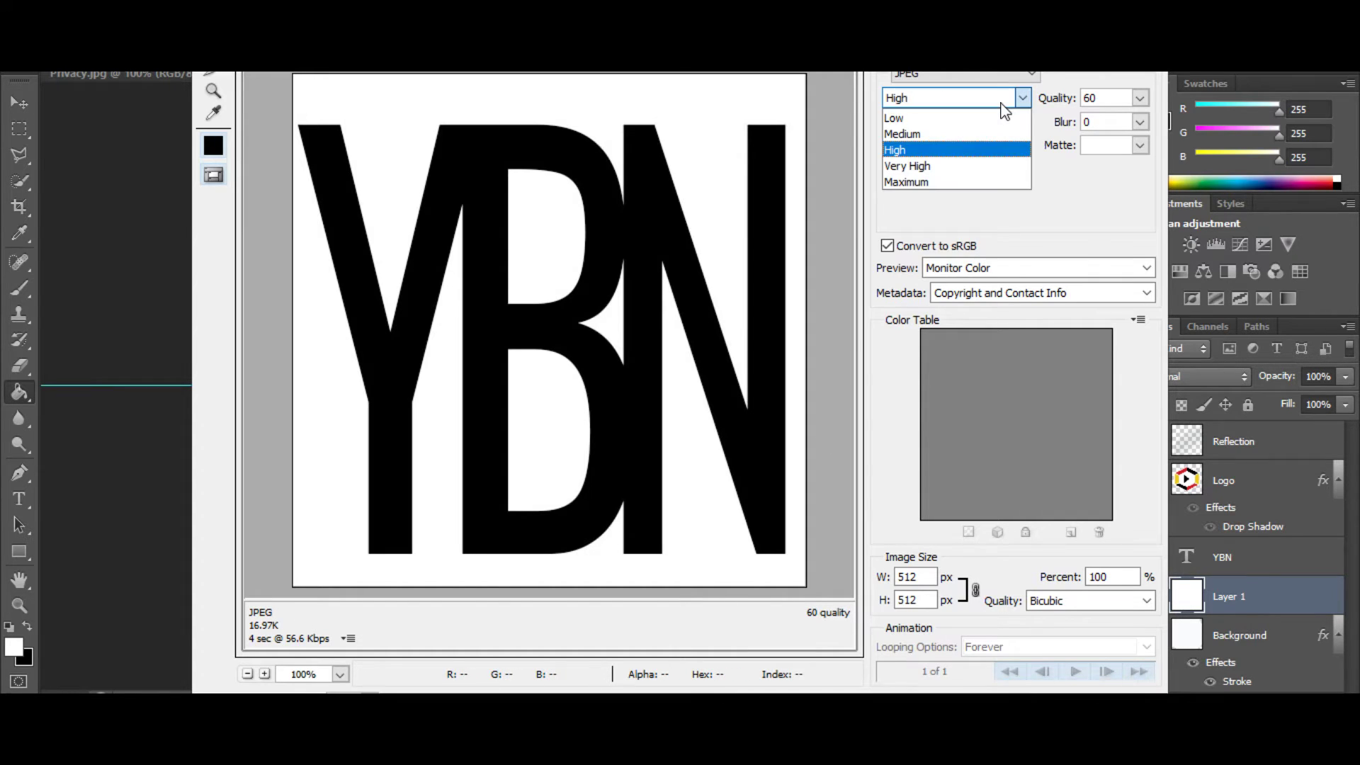
{"action": "left_click", "coordinate": [981, 135]}
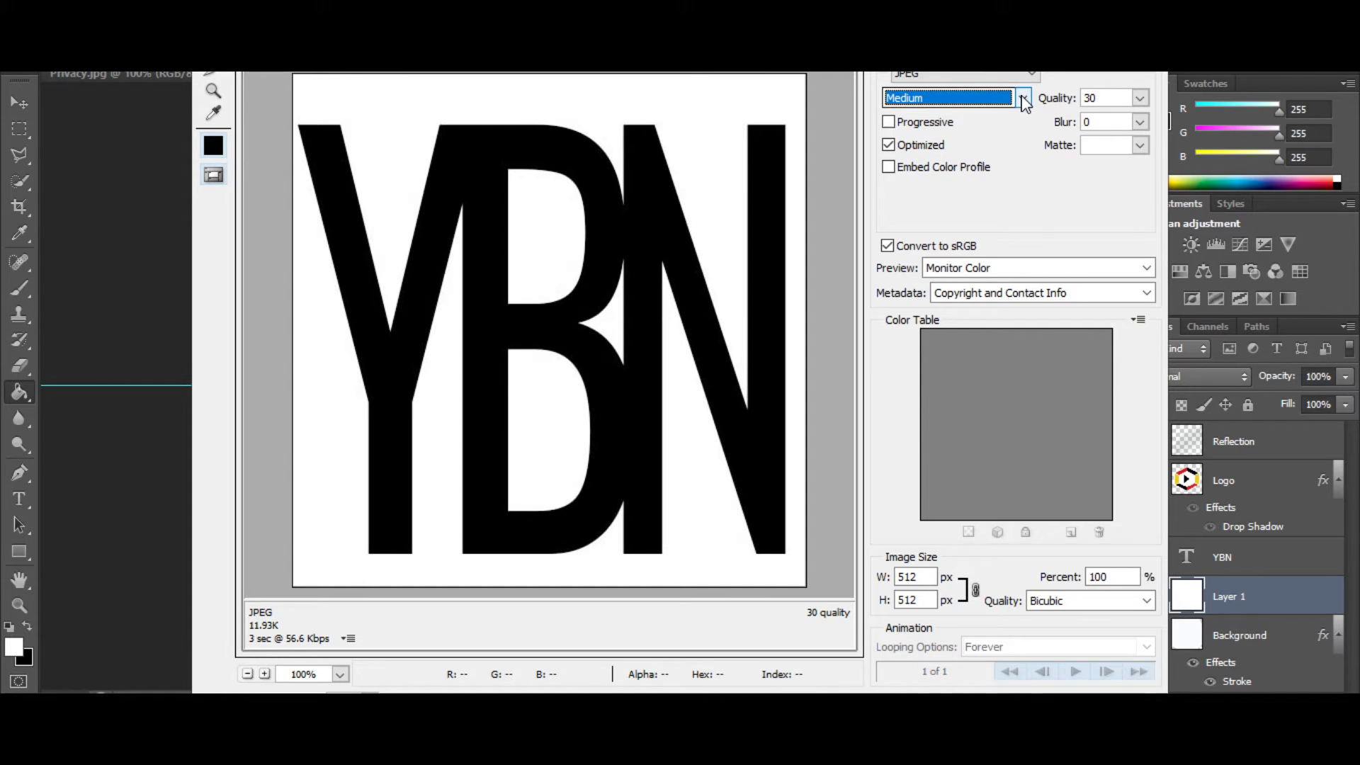
{"action": "left_click", "coordinate": [1022, 99]}
{"action": "left_click", "coordinate": [990, 162]}
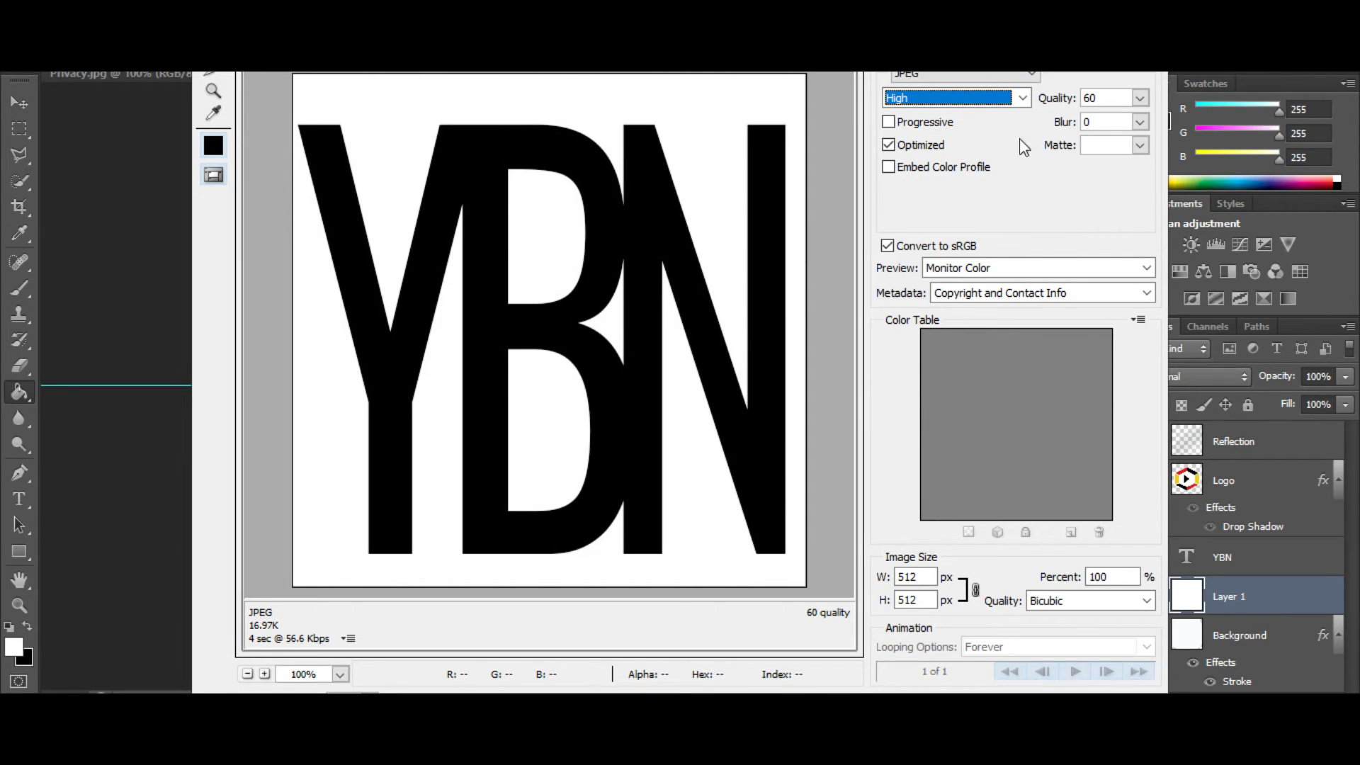
- Save into the Your Brands Name folder, renaming the file to Your-Brand-Icon.jpg
{"action": "key", "text": "Return"}
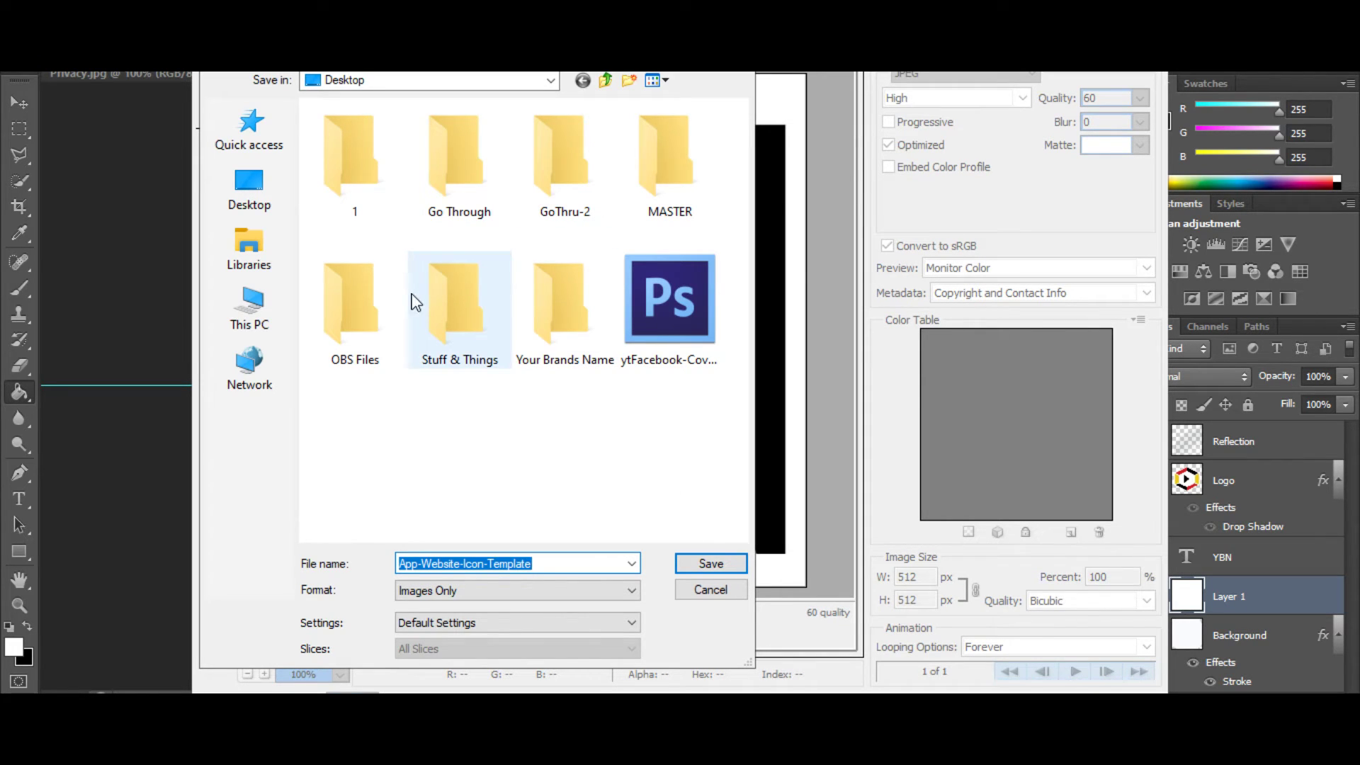
{"action": "double_click", "coordinate": [552, 310]}
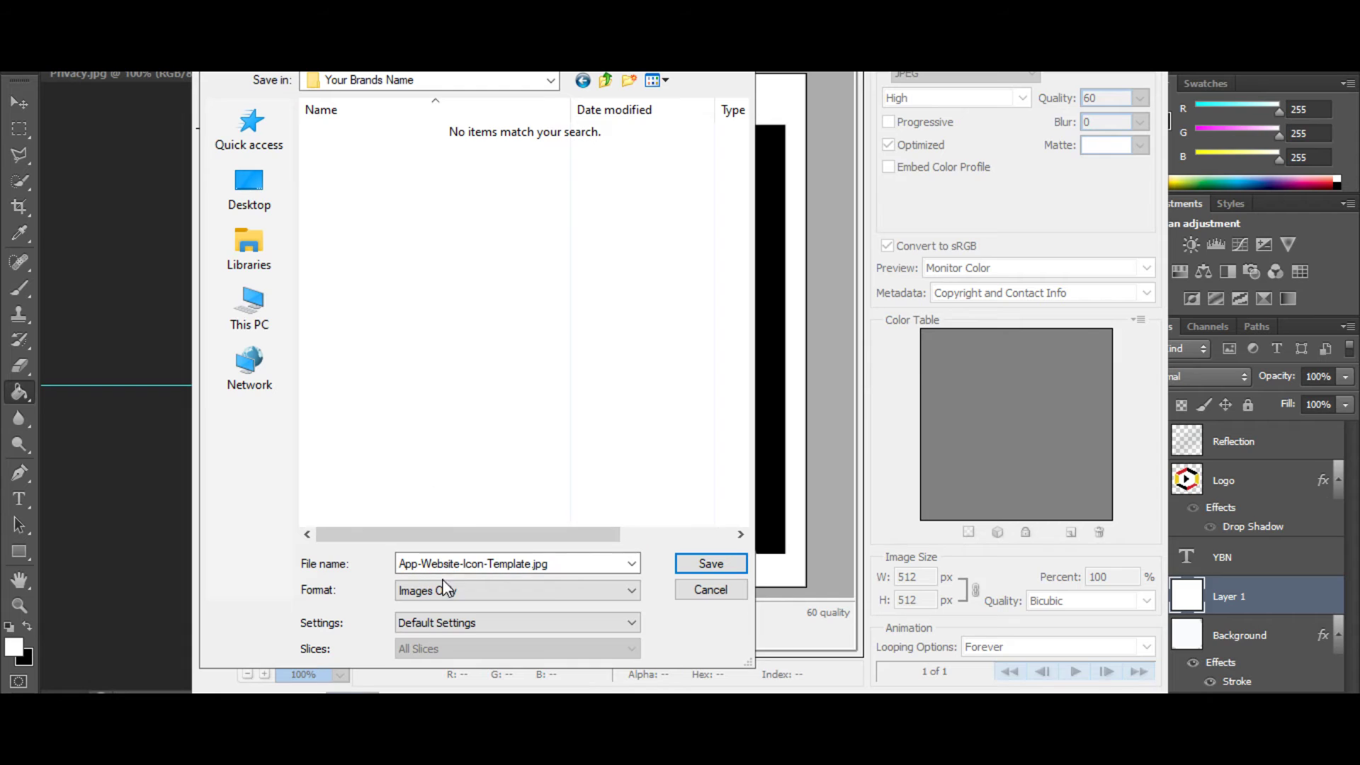
{"action": "double_click", "coordinate": [577, 564]}
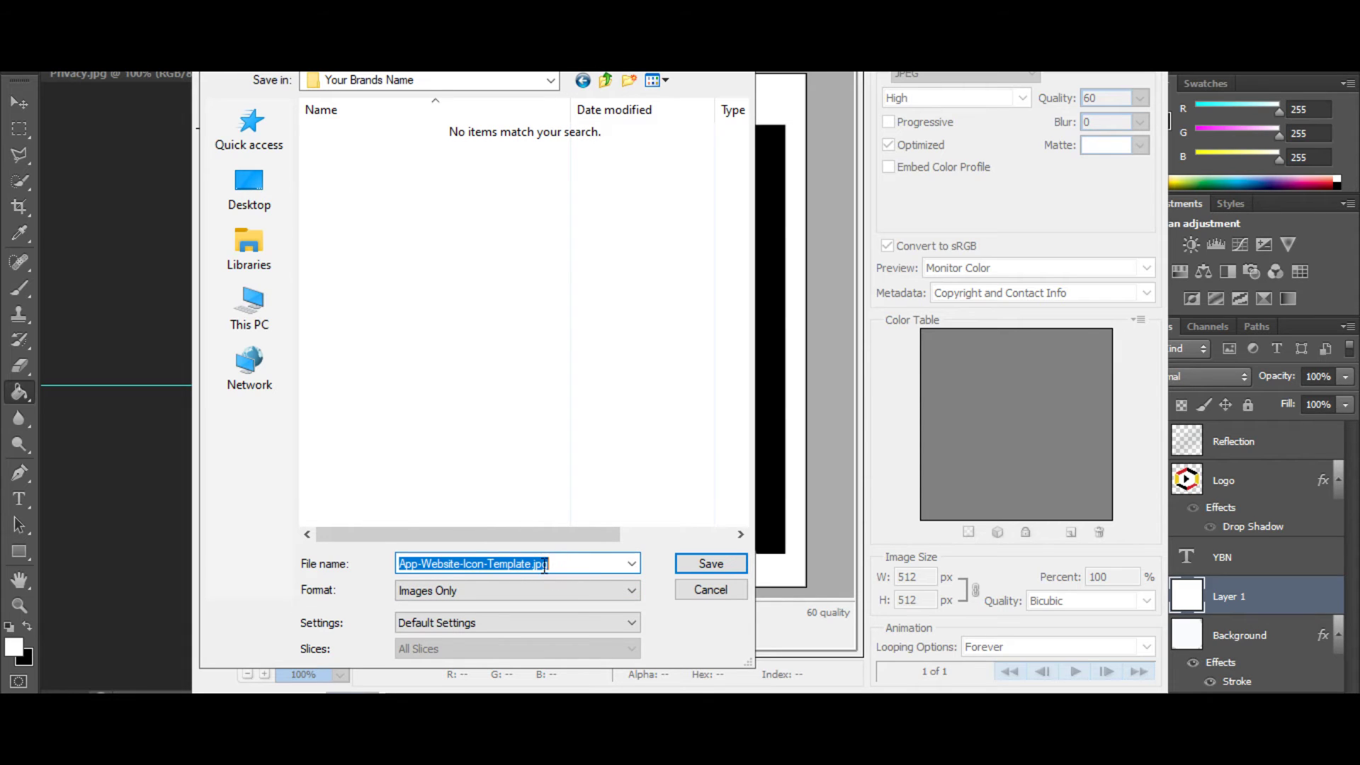
{"action": "left_click", "coordinate": [531, 563]}
{"action": "left_click_drag", "start_coordinate": [532, 563], "coordinate": [300, 563]}
{"action": "type", "text": "Your"}
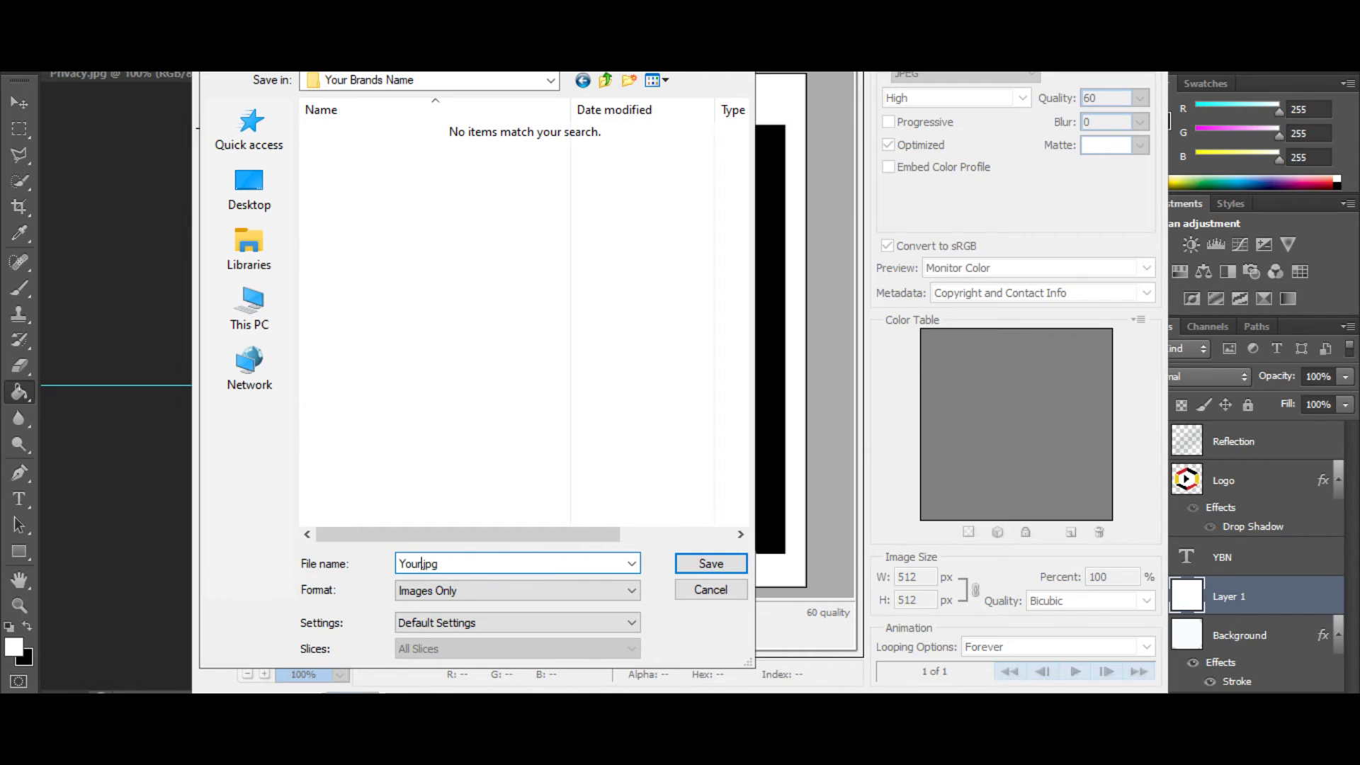
{"action": "type", "text": "-Brand-Icon"}
- Confirm saving the icon as Your-Brand-Icon.jpg
{"action": "left_click", "coordinate": [718, 564]}
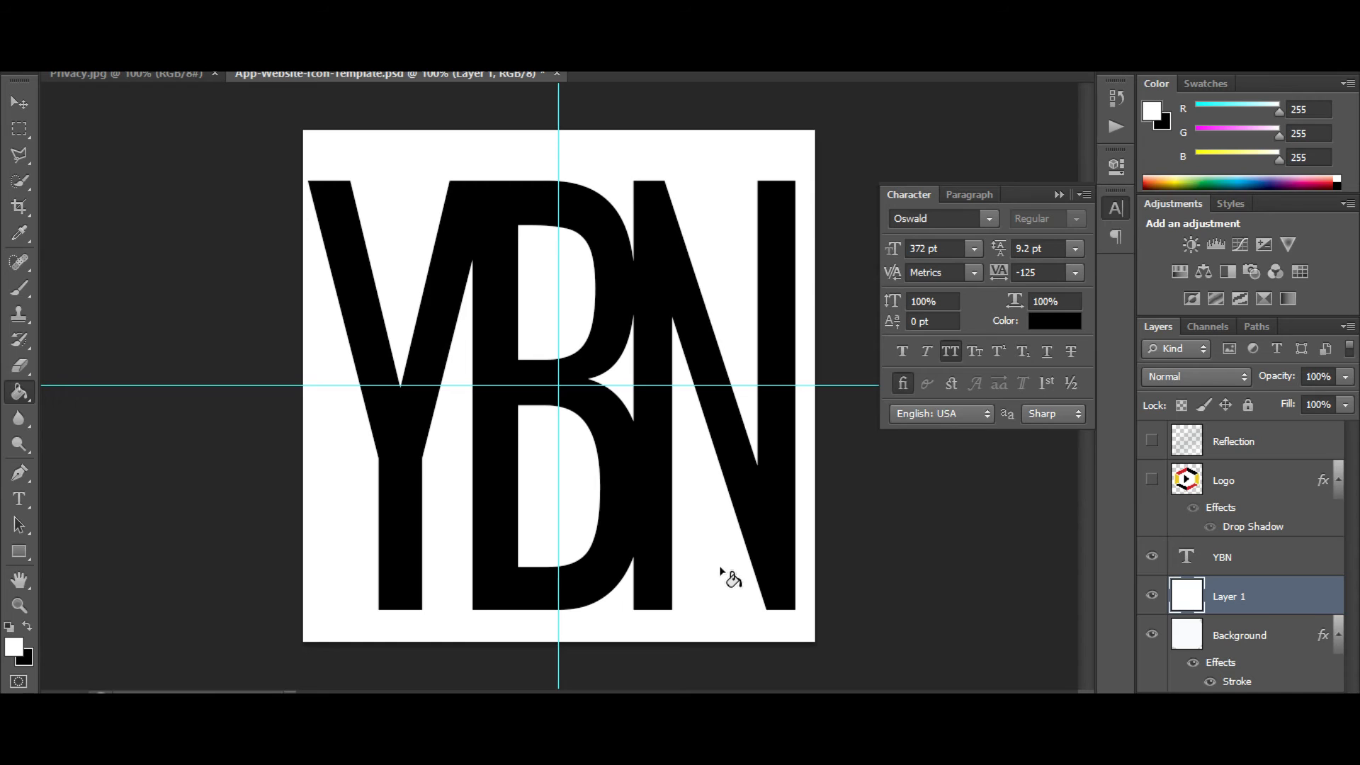